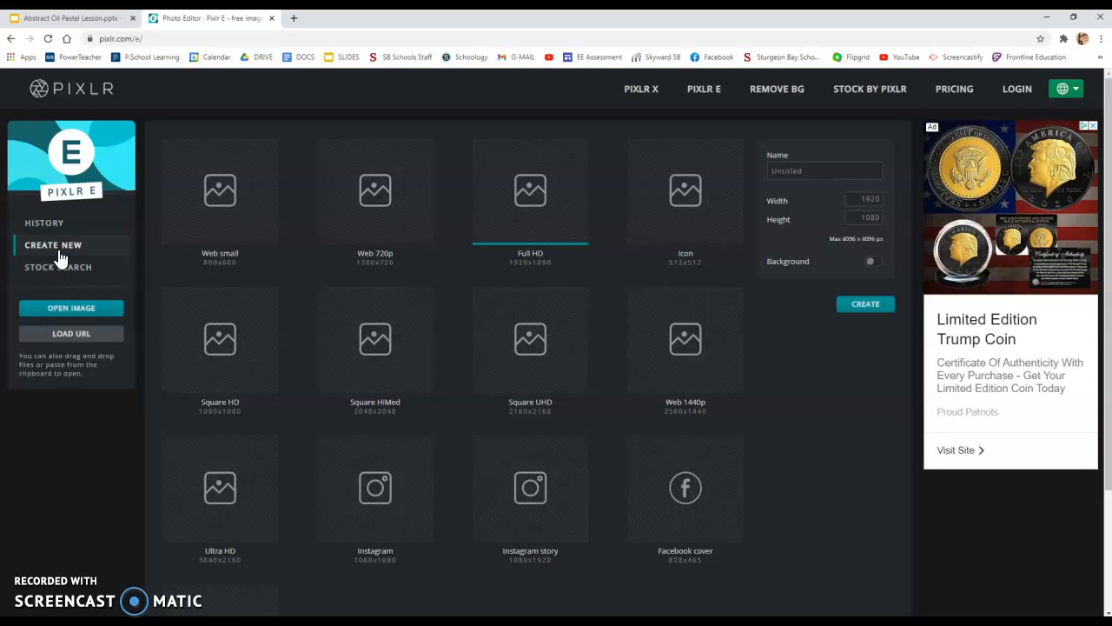
# - Create a Web small 800x600 image with a white background, named with the artist's surname followed by "Abstract Art"
pyautogui.click(216, 237)
pyautogui.moveTo(813, 170); pyautogui.dragTo(736, 178)
pyautogui.write('Stil')
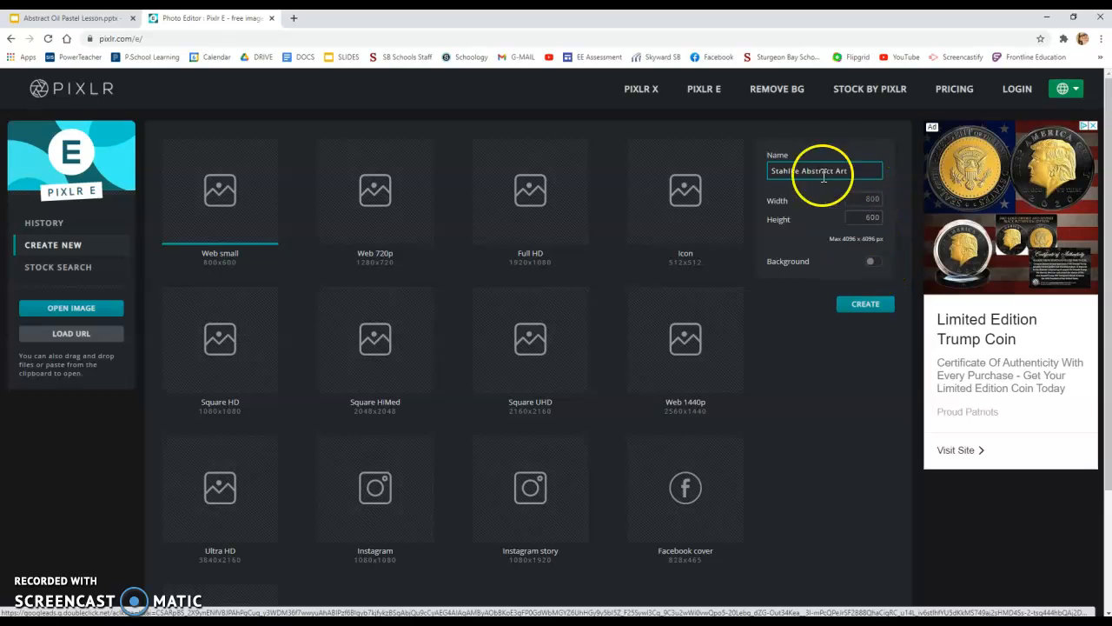
pyautogui.click(869, 263)
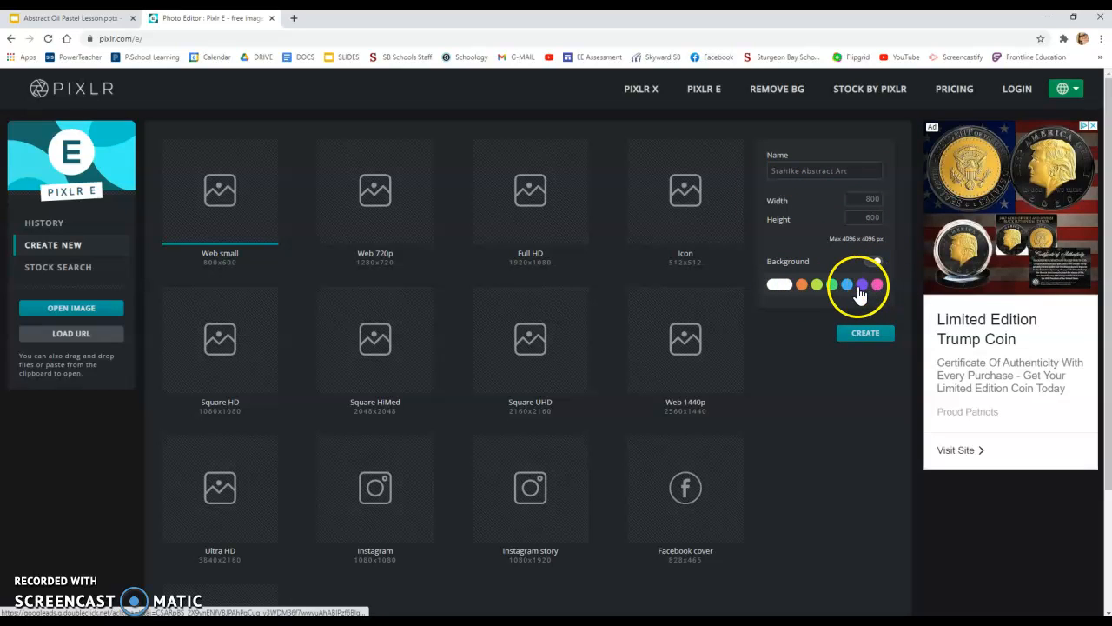
pyautogui.click(782, 287)
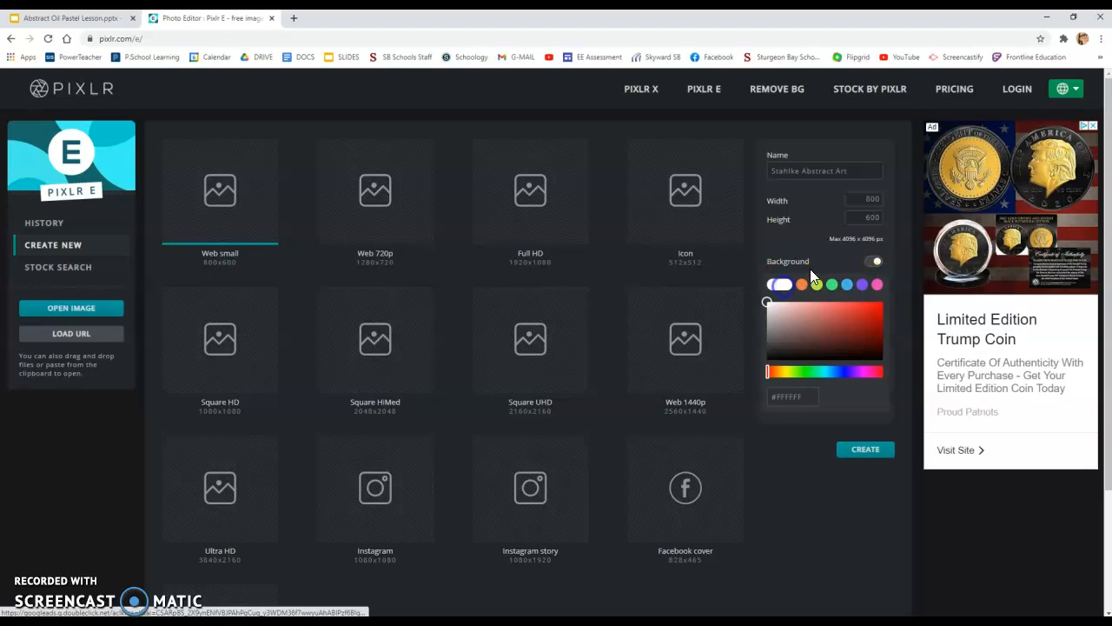
pyautogui.click(865, 450)
pyautogui.click(388, 178)
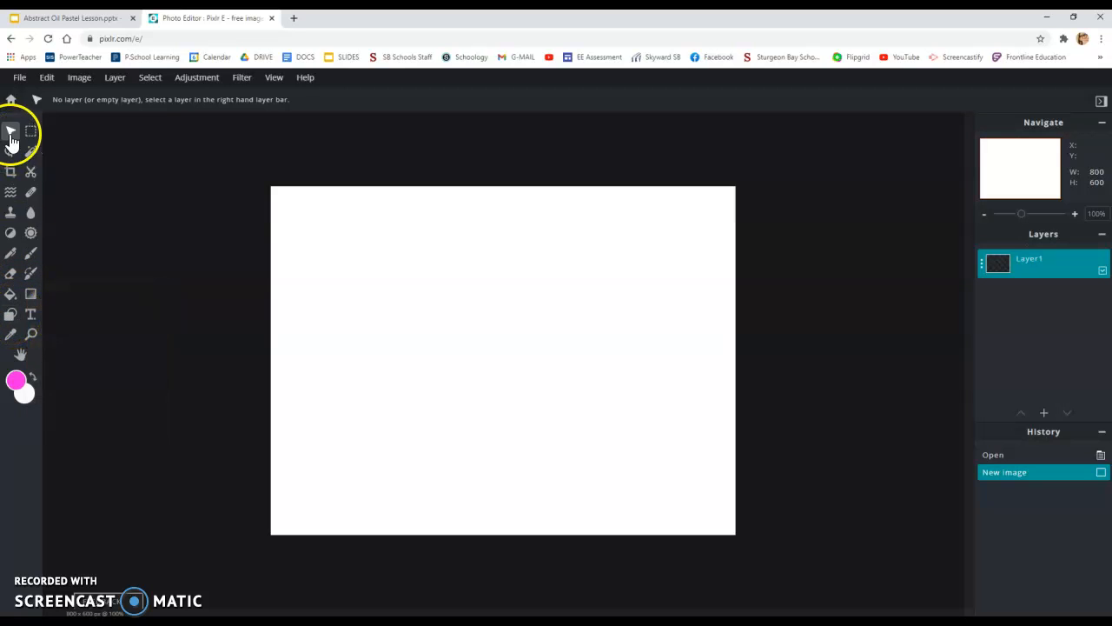
# - Draw a straight pink line across the canvas's upper-left corner with the line shape at stroke 5
pyautogui.click(12, 318)
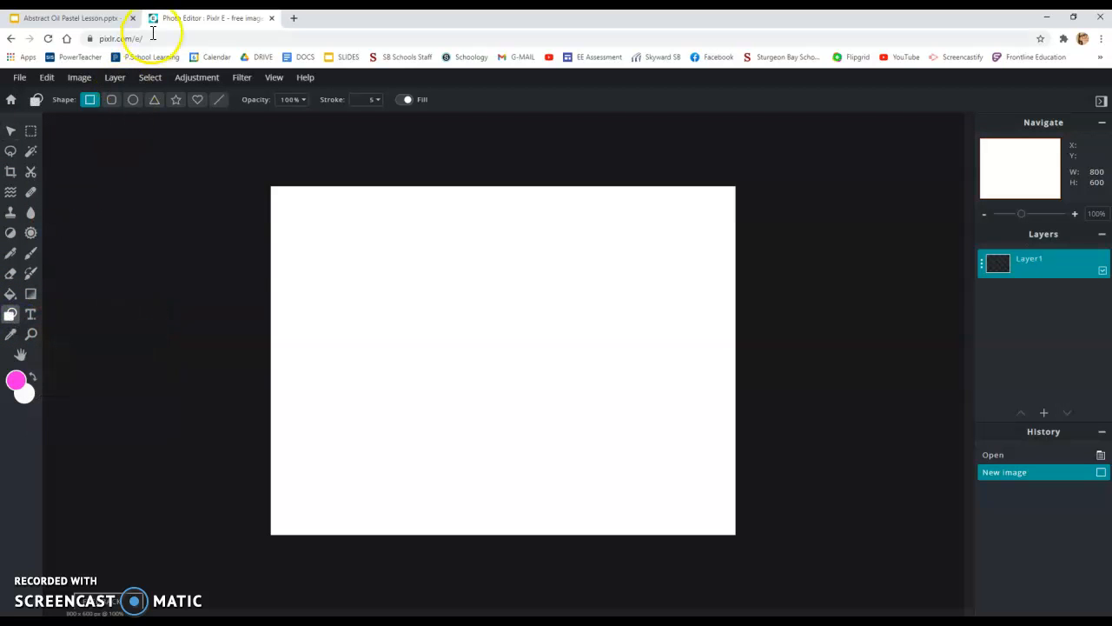
pyautogui.click(219, 101)
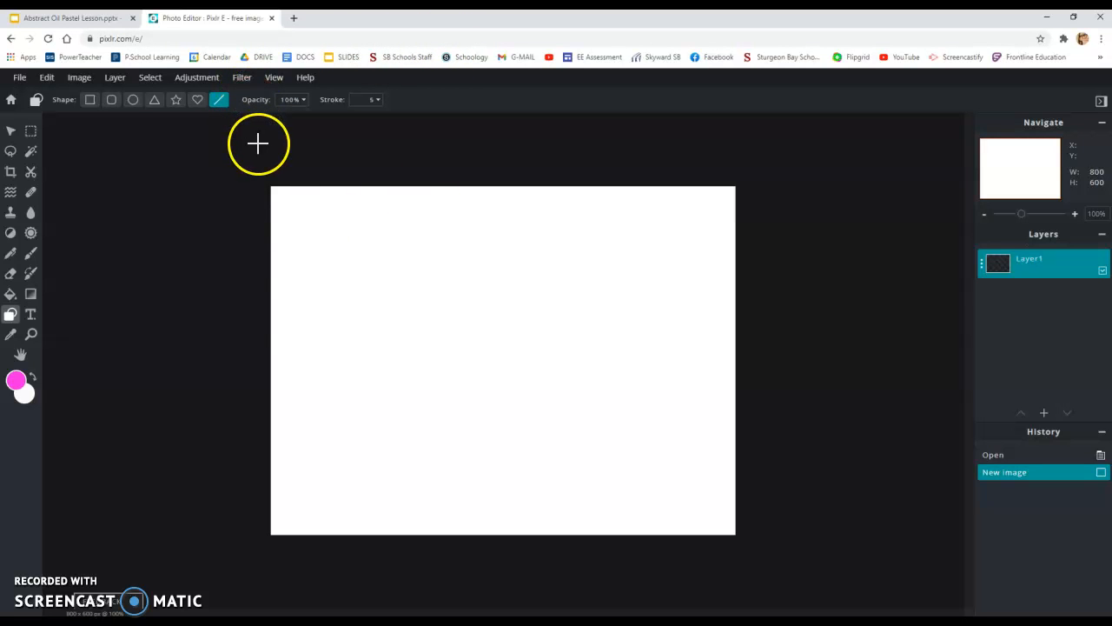
pyautogui.moveTo(266, 234); pyautogui.dragTo(367, 180)
# - Set the foreground color to near-black #050505 and redraw the corner line over the pink one
pyautogui.click(18, 380)
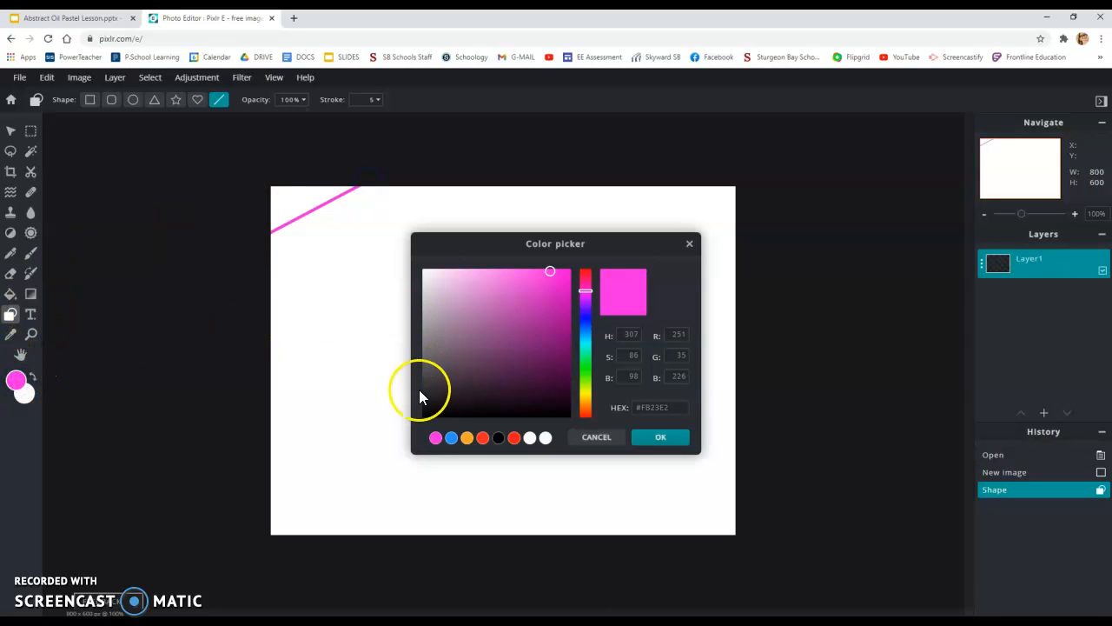
pyautogui.click(425, 416)
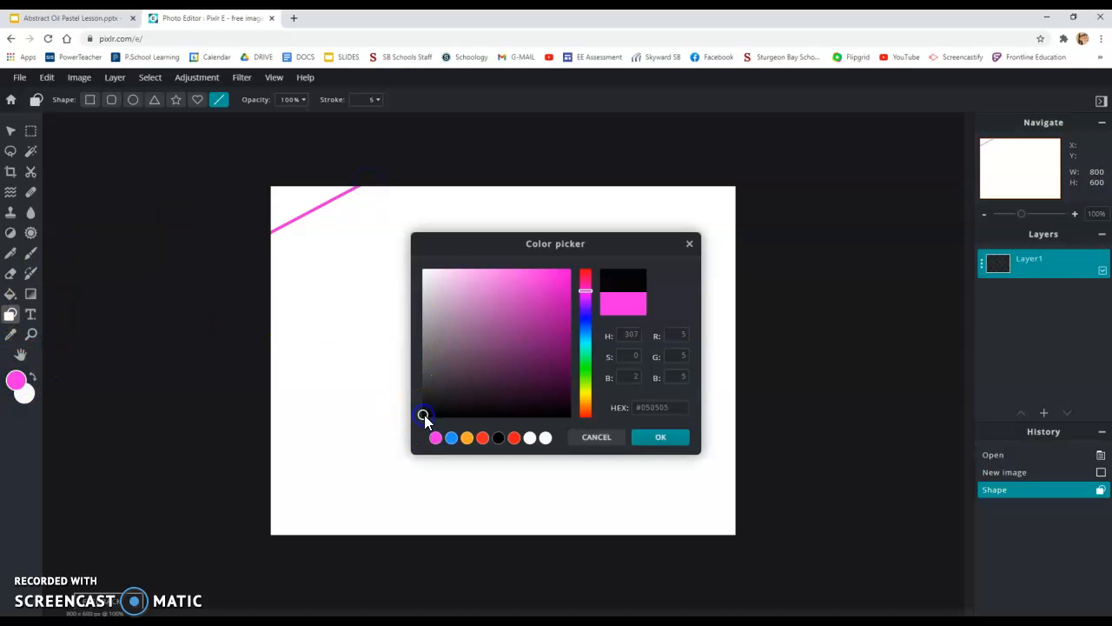
pyautogui.click(661, 436)
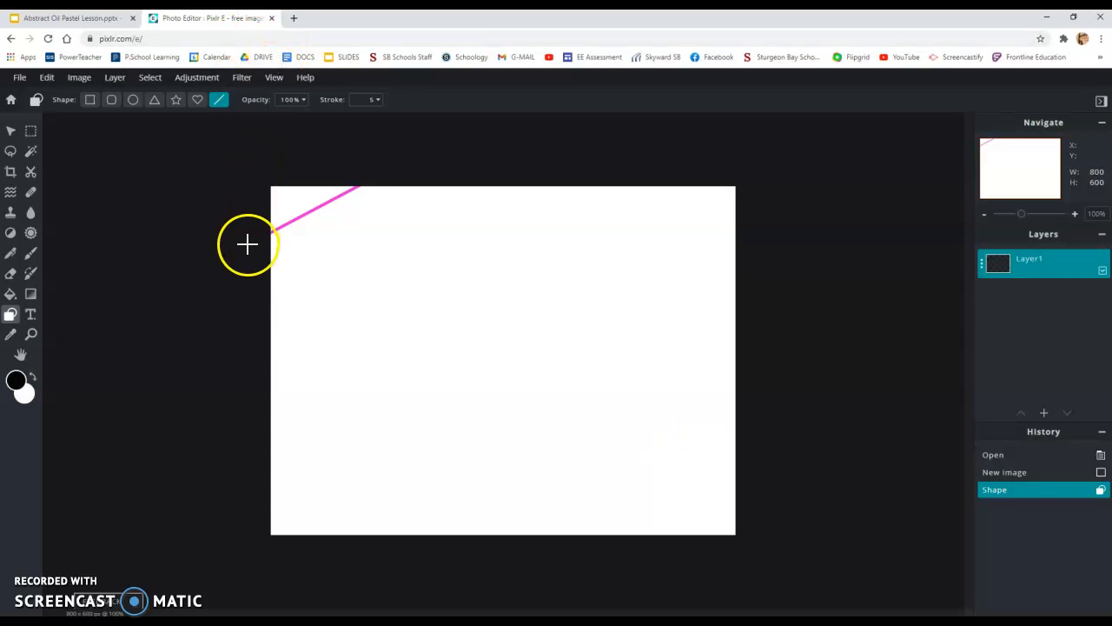
pyautogui.moveTo(260, 237); pyautogui.dragTo(370, 178)
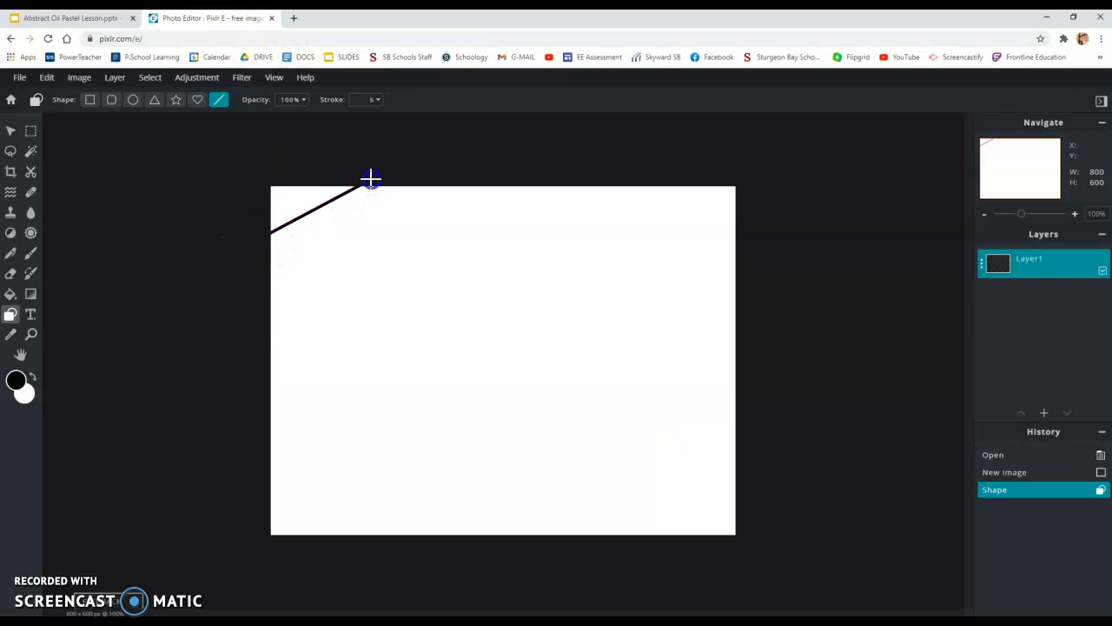
pyautogui.moveTo(370, 178); pyautogui.dragTo(370, 179)
pyautogui.click(15, 381)
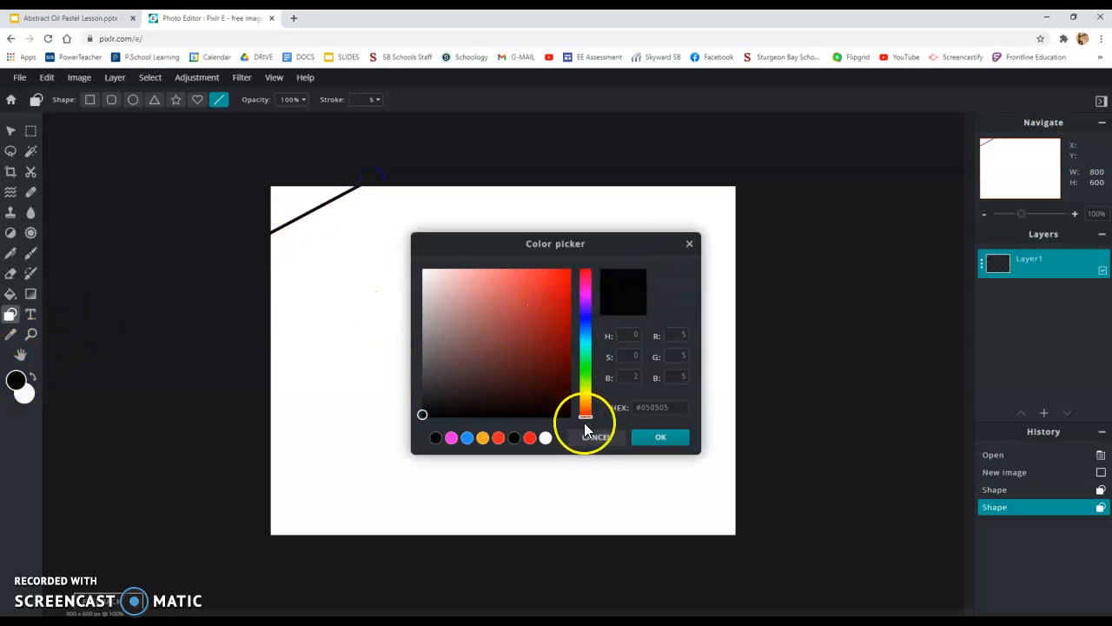
pyautogui.moveTo(586, 420)
pyautogui.mouseDown()
pyautogui.moveTo(588, 292)
pyautogui.moveTo(588, 424)
pyautogui.mouseUp()
pyautogui.click(646, 437)
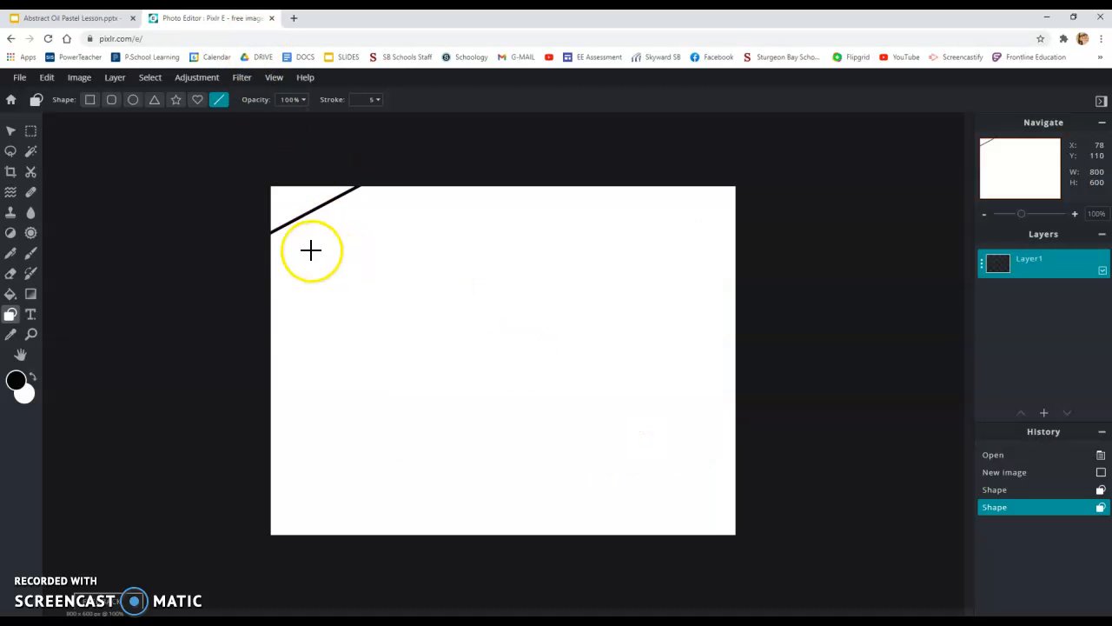
# - Draw five more straight black lines from edge to edge, three fanning from the left edge and two descending from the top edge
pyautogui.moveTo(238, 258); pyautogui.dragTo(487, 180)
pyautogui.moveTo(260, 281); pyautogui.dragTo(730, 178)
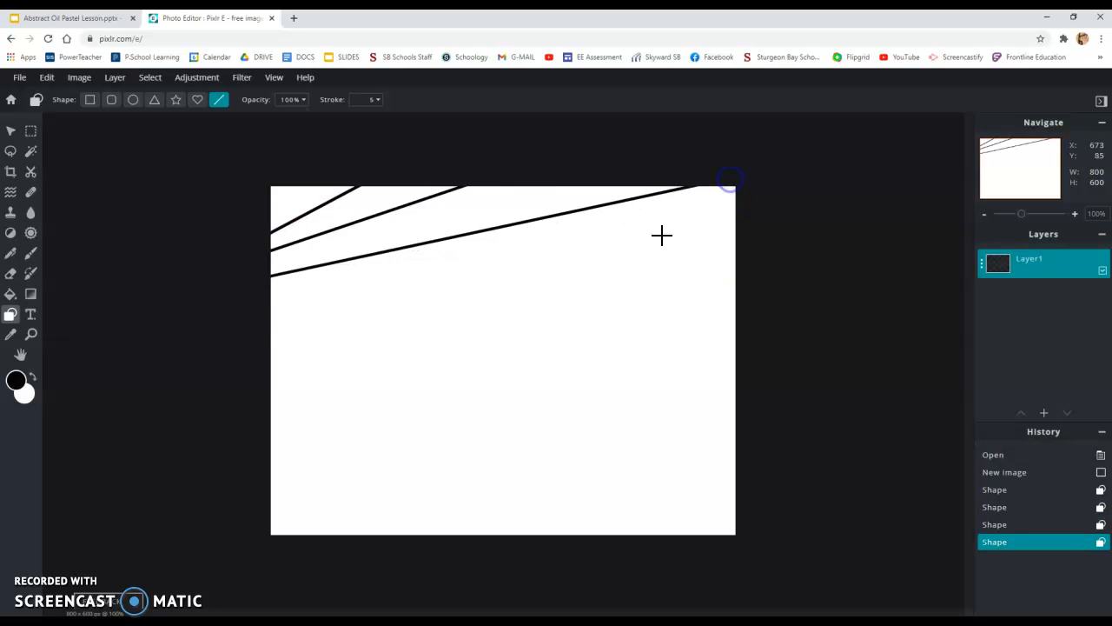
pyautogui.moveTo(298, 159); pyautogui.dragTo(503, 558)
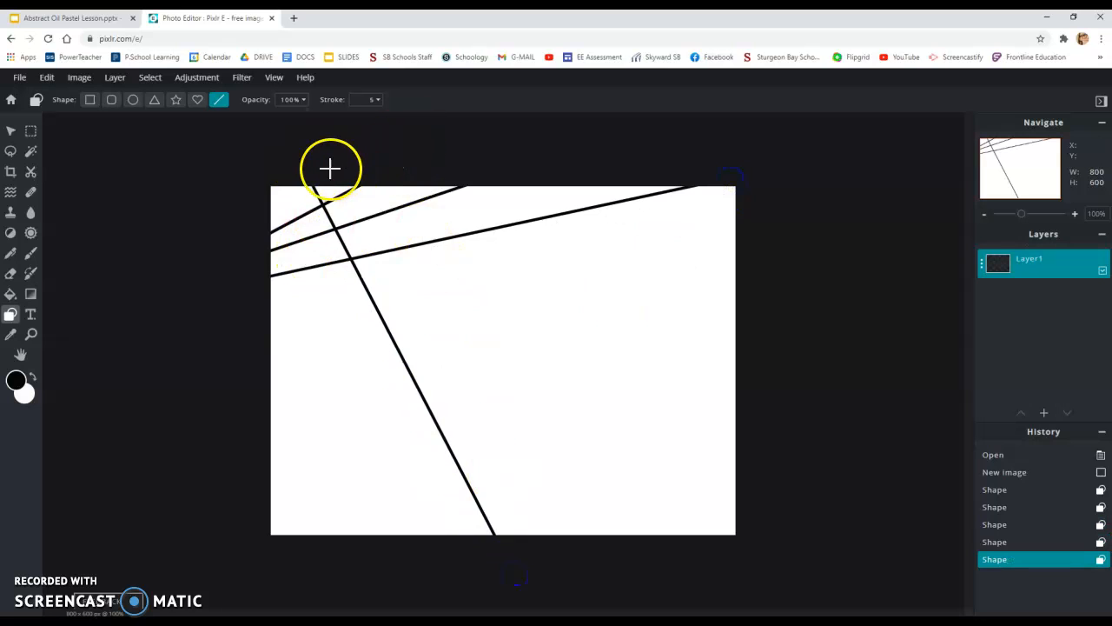
pyautogui.moveTo(455, 170); pyautogui.dragTo(789, 376)
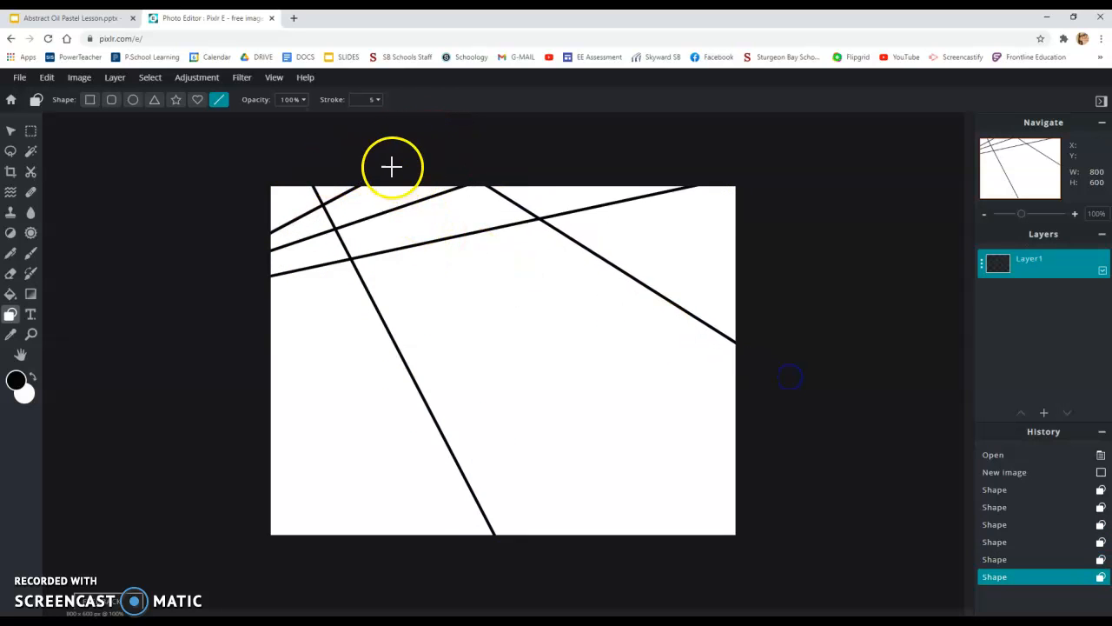
pyautogui.moveTo(234, 304)
pyautogui.mouseDown()
pyautogui.moveTo(338, 318)
pyautogui.moveTo(605, 307)
pyautogui.moveTo(743, 272)
pyautogui.mouseUp()
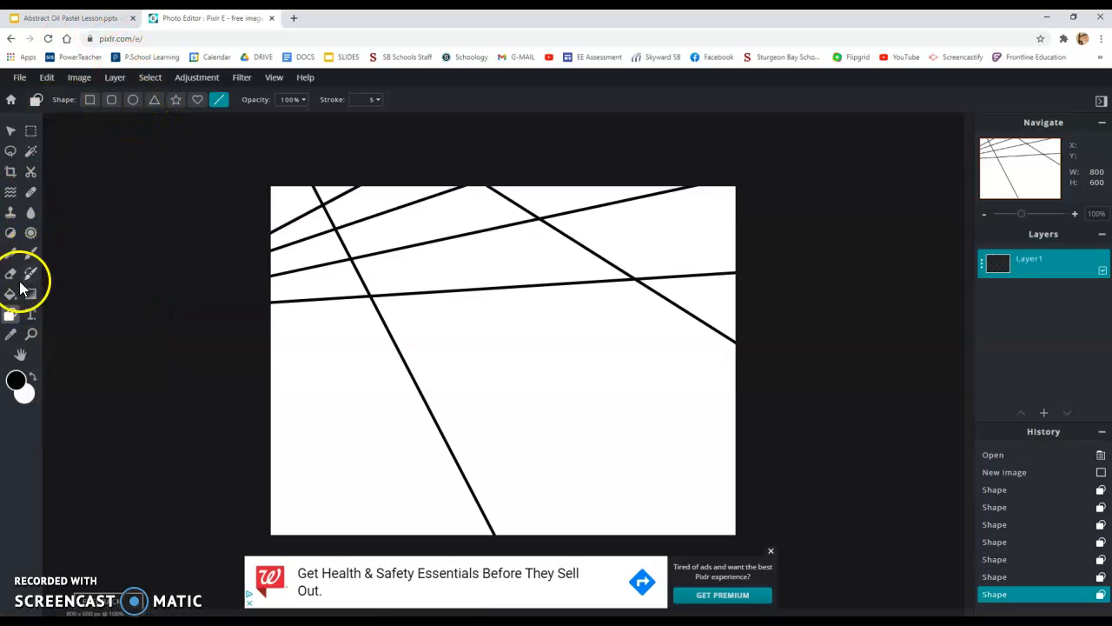
# - Draw three filled circles over the lines: a large one left of center, a medium one at upper right and a small one at lower right
pyautogui.click(133, 101)
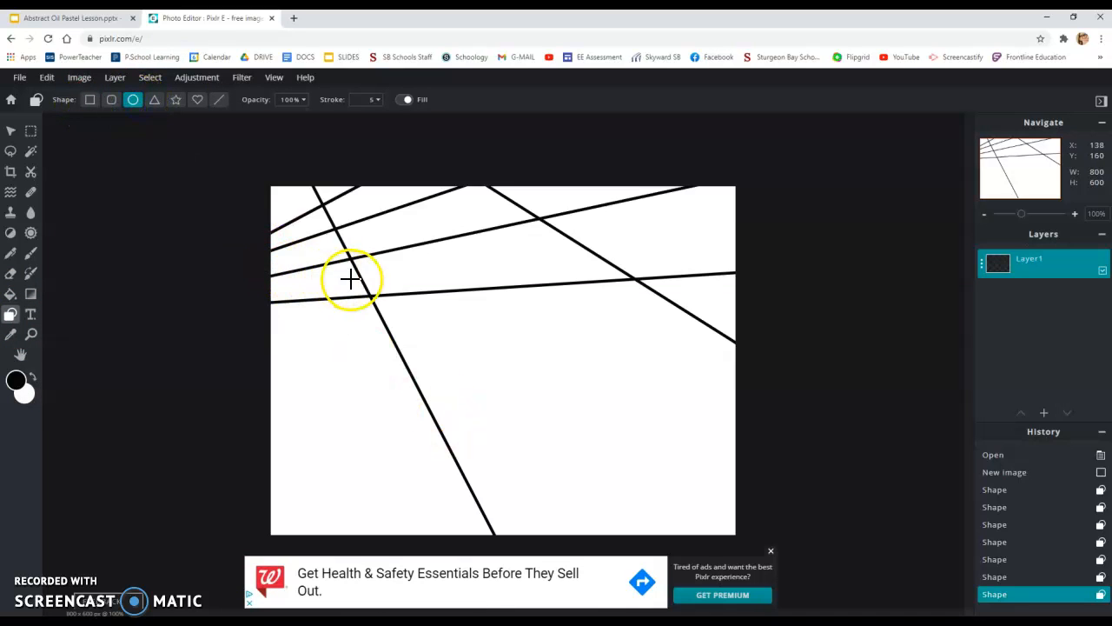
pyautogui.moveTo(340, 272); pyautogui.dragTo(502, 429)
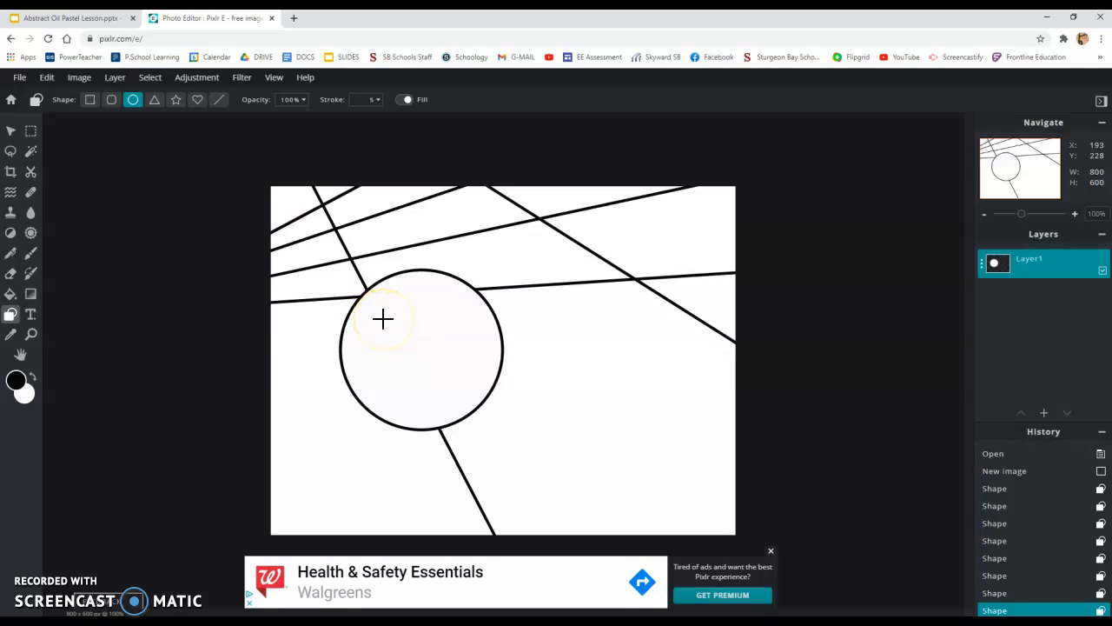
pyautogui.moveTo(581, 225); pyautogui.dragTo(687, 331)
pyautogui.moveTo(545, 384); pyautogui.dragTo(628, 465)
# - Try to move the large circle with the Arrange tool
pyautogui.click(11, 131)
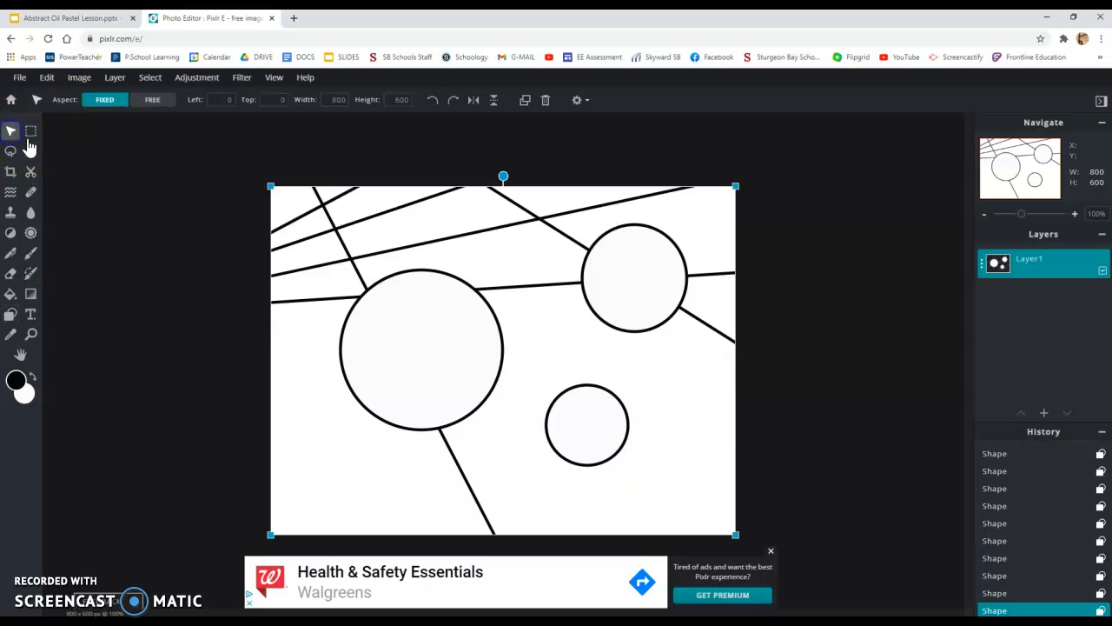
pyautogui.moveTo(423, 341)
pyautogui.mouseDown()
pyautogui.moveTo(444, 345)
pyautogui.moveTo(417, 346)
pyautogui.mouseUp()
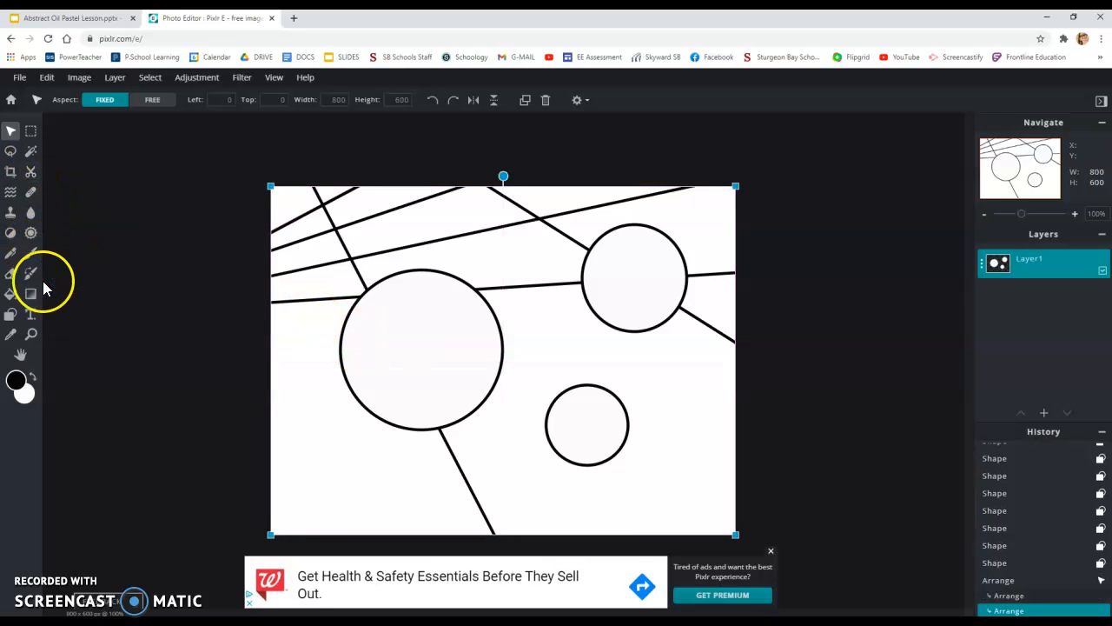
pyautogui.moveTo(392, 330); pyautogui.dragTo(390, 330)
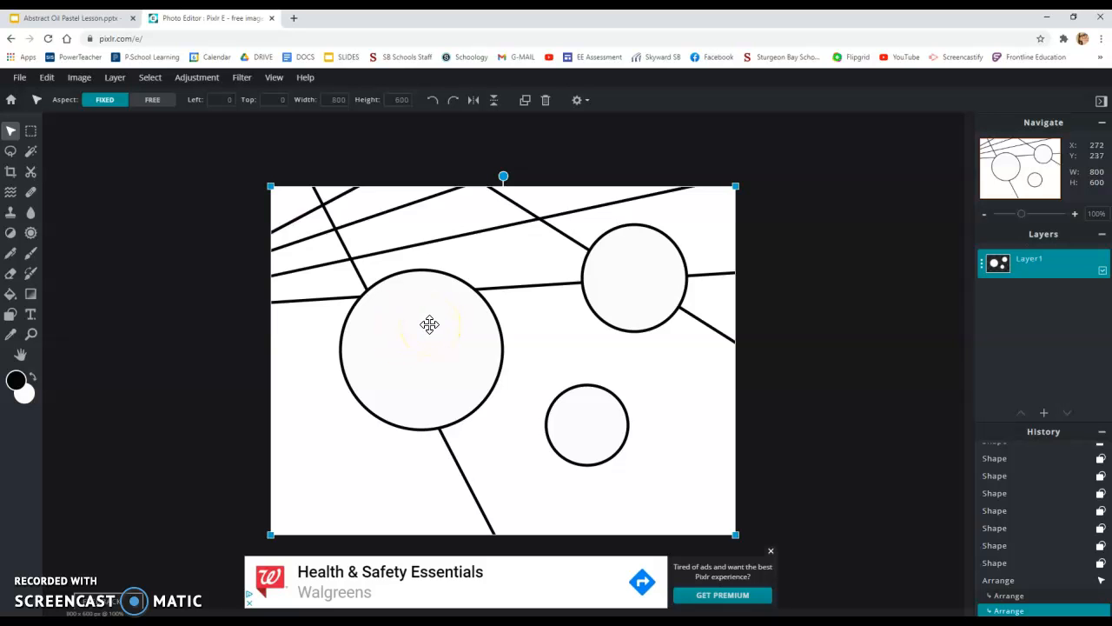
# - Draw a smaller concentric circle inside the large circle
pyautogui.click(10, 315)
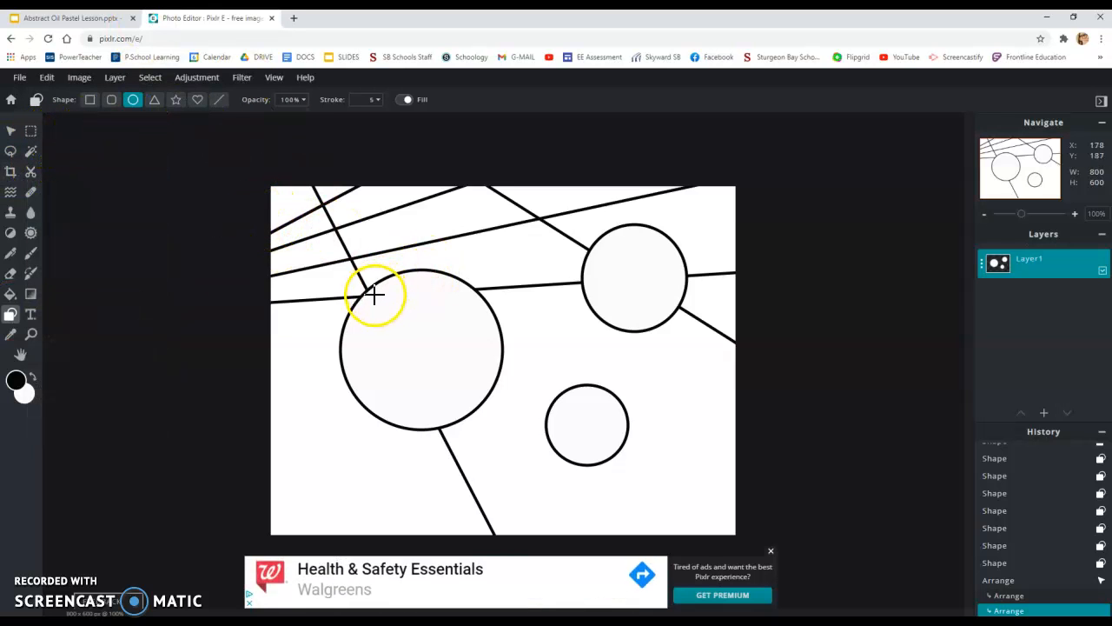
pyautogui.moveTo(372, 296); pyautogui.dragTo(469, 397)
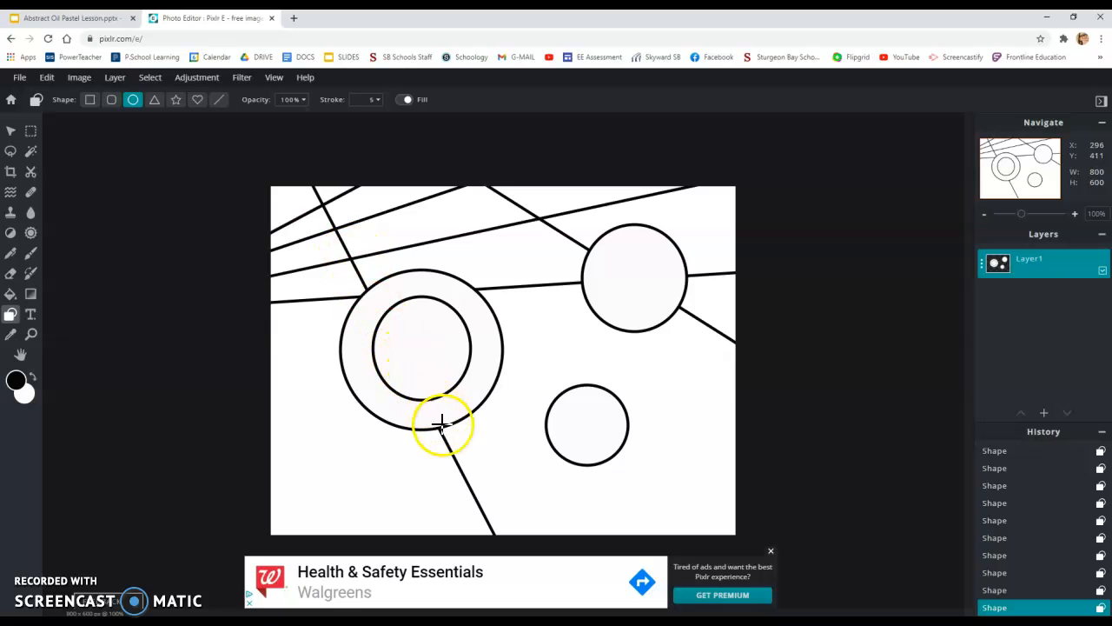
# - Redraw the steep diagonal line across the large circles and thicken it with several overlapping black lines
pyautogui.click(219, 99)
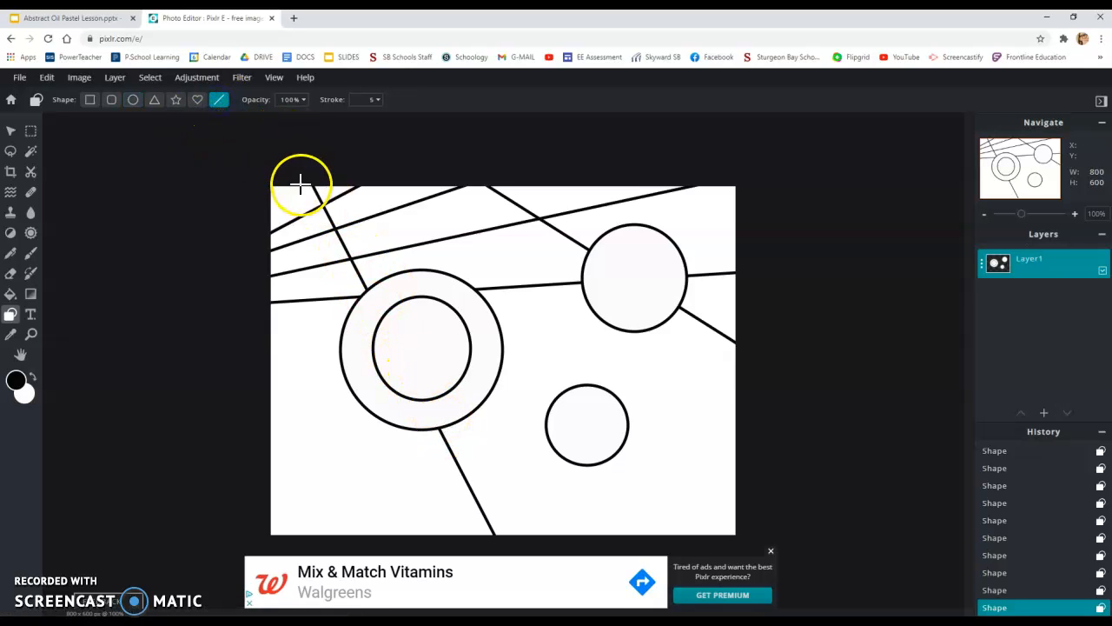
pyautogui.moveTo(310, 179)
pyautogui.mouseDown()
pyautogui.moveTo(387, 356)
pyautogui.moveTo(516, 574)
pyautogui.mouseUp()
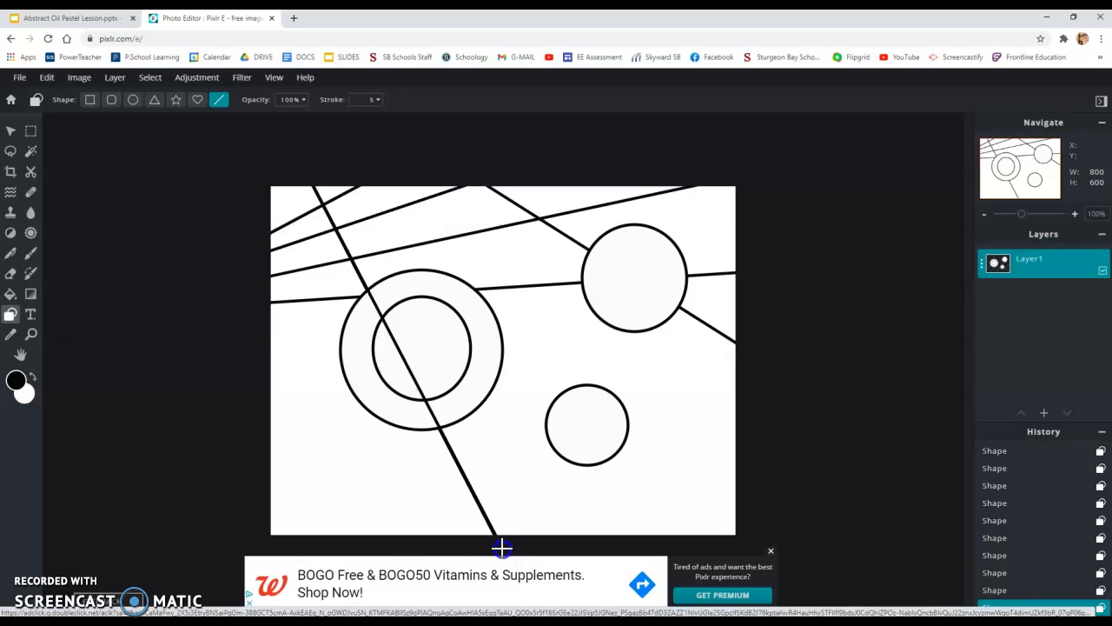
pyautogui.click(353, 205)
pyautogui.moveTo(304, 173)
pyautogui.mouseDown()
pyautogui.moveTo(492, 509)
pyautogui.moveTo(504, 562)
pyautogui.moveTo(493, 536)
pyautogui.mouseUp()
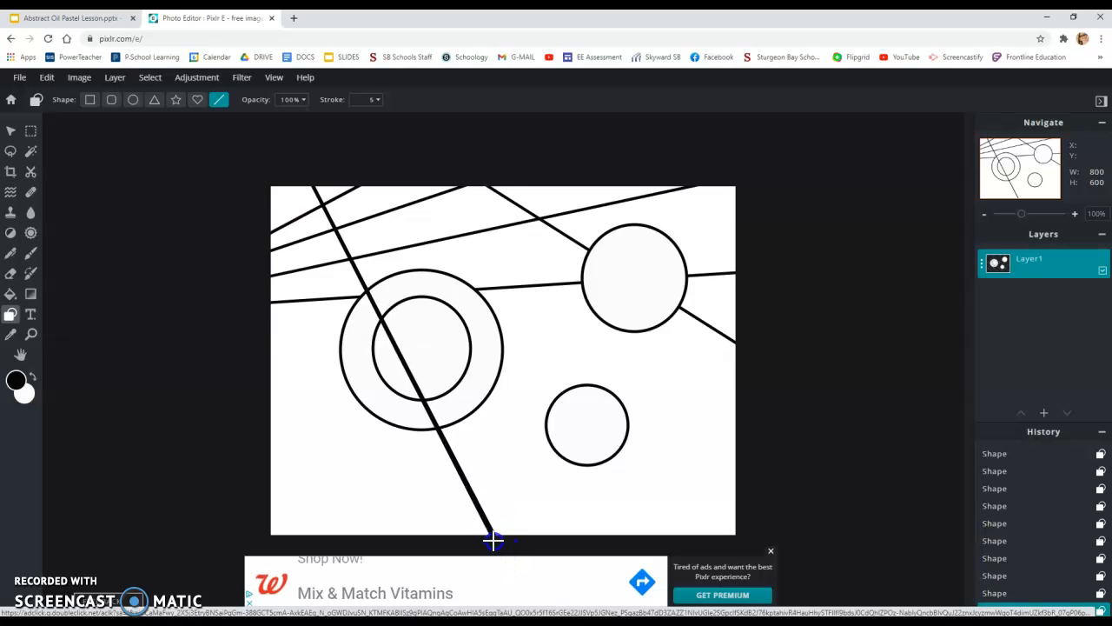
pyautogui.click(303, 174)
pyautogui.moveTo(340, 274); pyautogui.dragTo(511, 580)
pyautogui.moveTo(498, 569)
pyautogui.mouseDown()
pyautogui.moveTo(360, 214)
pyautogui.moveTo(301, 174)
pyautogui.mouseUp()
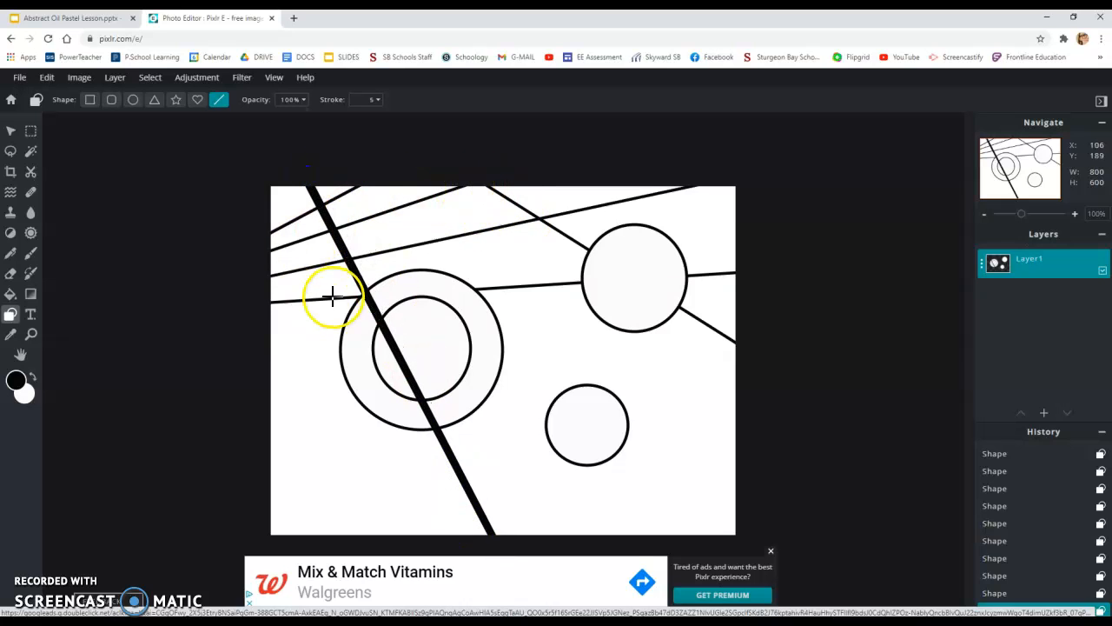
# - Build a thick black bar from the canvas's left edge to the large circle with closely overlapping lines
pyautogui.moveTo(271, 316)
pyautogui.mouseDown()
pyautogui.moveTo(350, 308)
pyautogui.moveTo(281, 315)
pyautogui.moveTo(271, 306)
pyautogui.moveTo(347, 303)
pyautogui.moveTo(263, 304)
pyautogui.mouseUp()
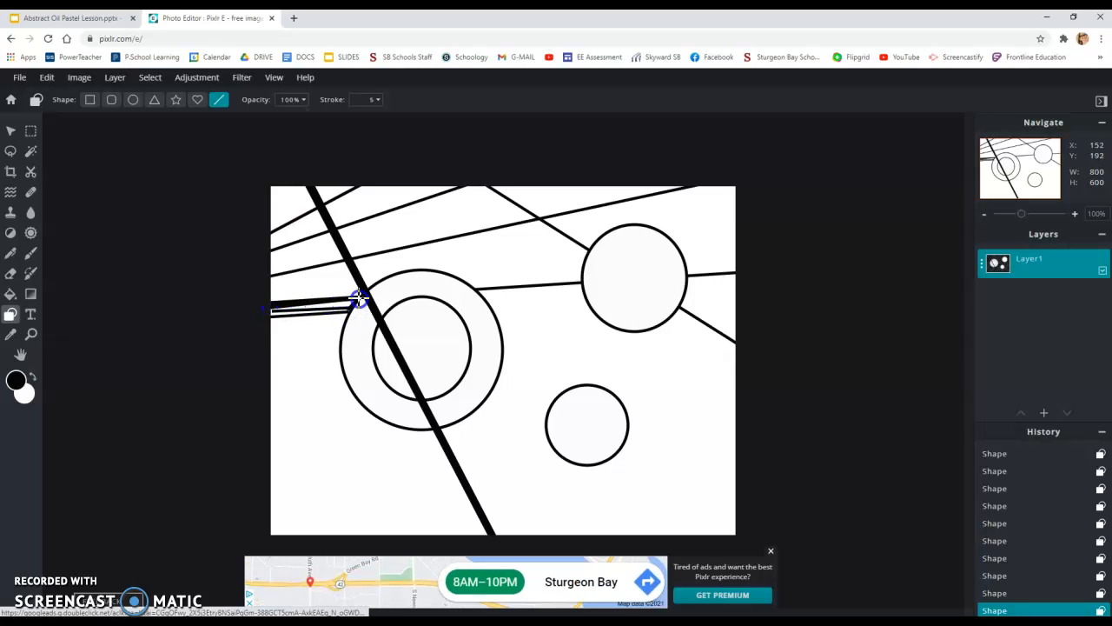
pyautogui.moveTo(352, 299)
pyautogui.mouseDown()
pyautogui.moveTo(273, 310)
pyautogui.moveTo(315, 317)
pyautogui.mouseUp()
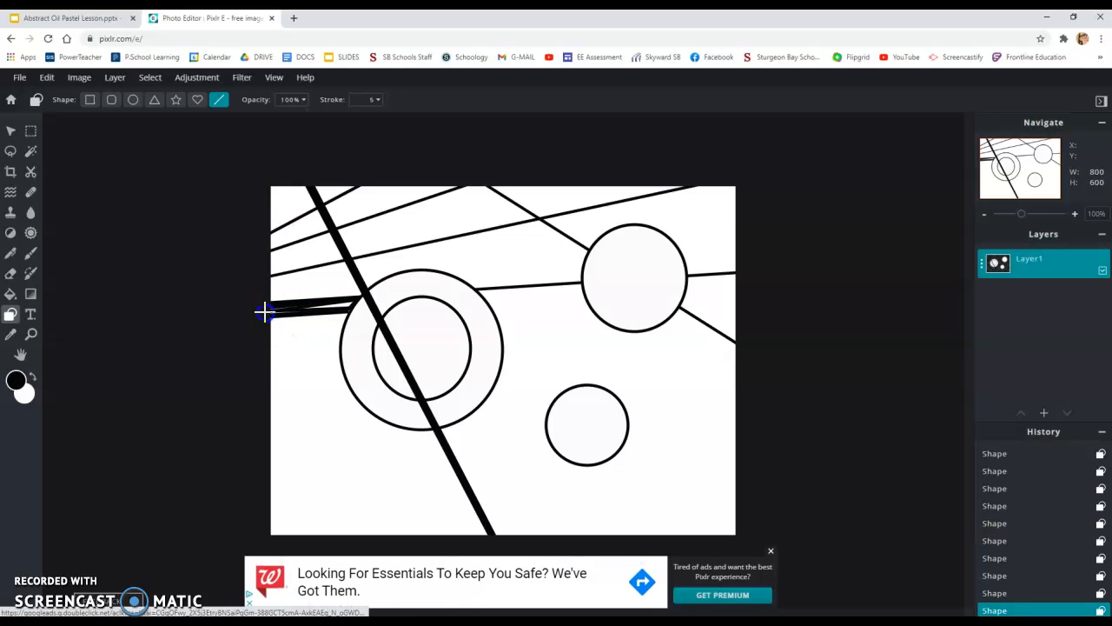
pyautogui.moveTo(334, 302); pyautogui.dragTo(273, 314)
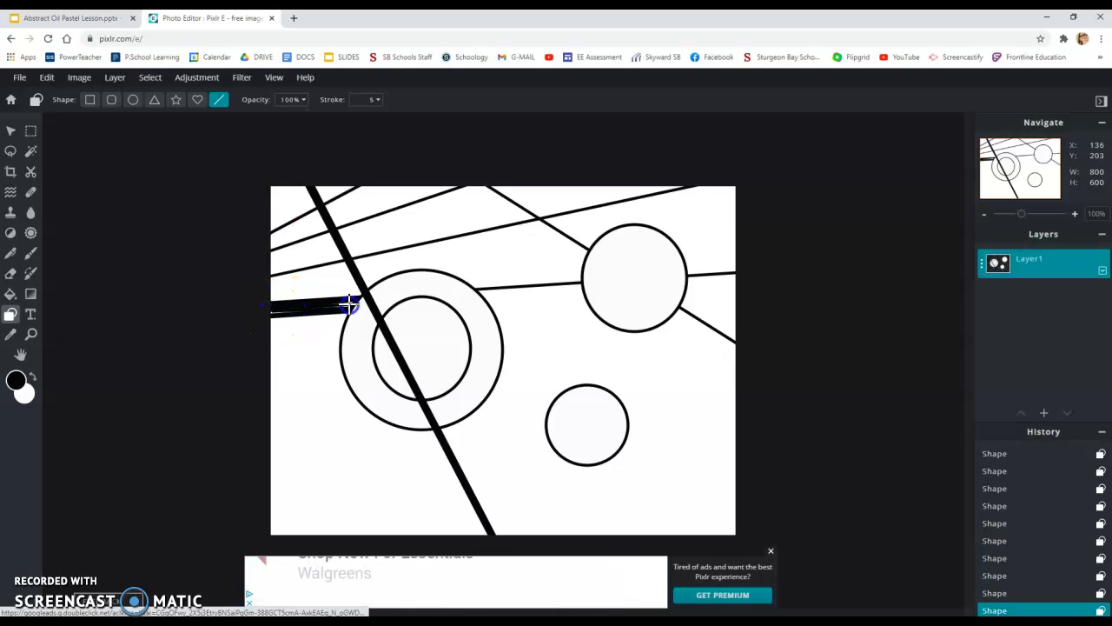
pyautogui.moveTo(360, 304); pyautogui.dragTo(265, 313)
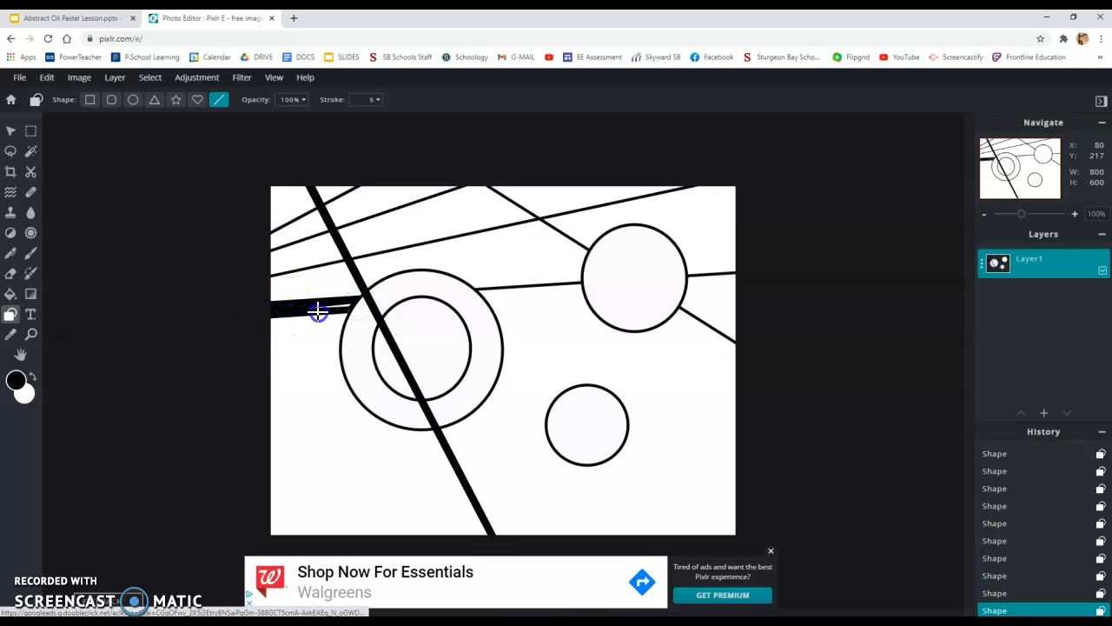
pyautogui.moveTo(348, 304)
pyautogui.mouseDown()
pyautogui.moveTo(268, 316)
pyautogui.moveTo(312, 309)
pyautogui.mouseUp()
pyautogui.moveTo(349, 303); pyautogui.dragTo(347, 307)
pyautogui.click(336, 218)
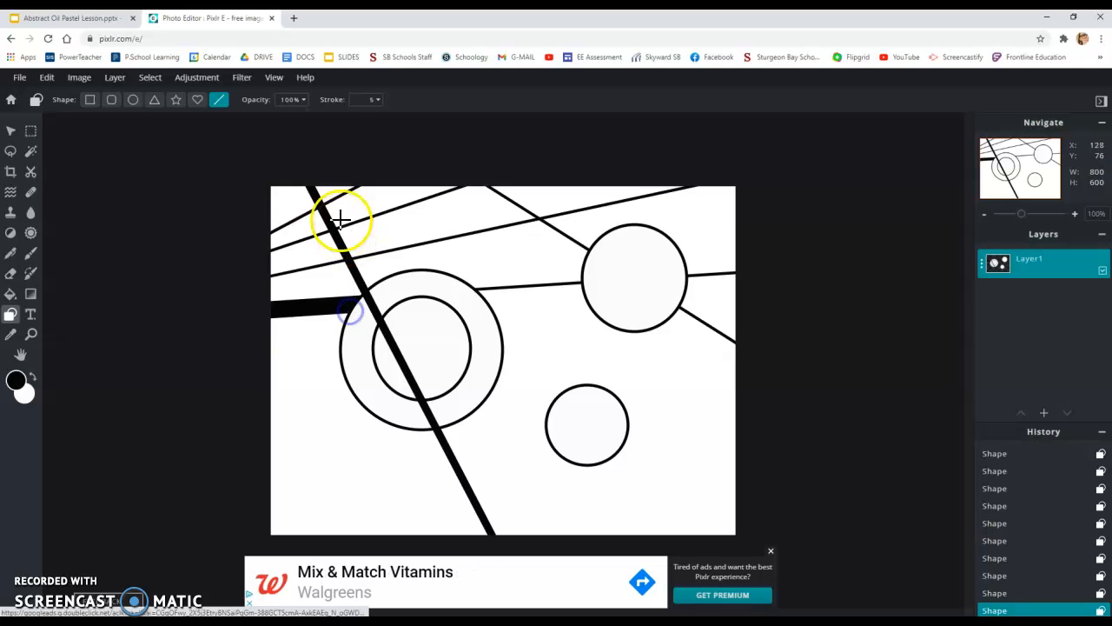
pyautogui.click(656, 227)
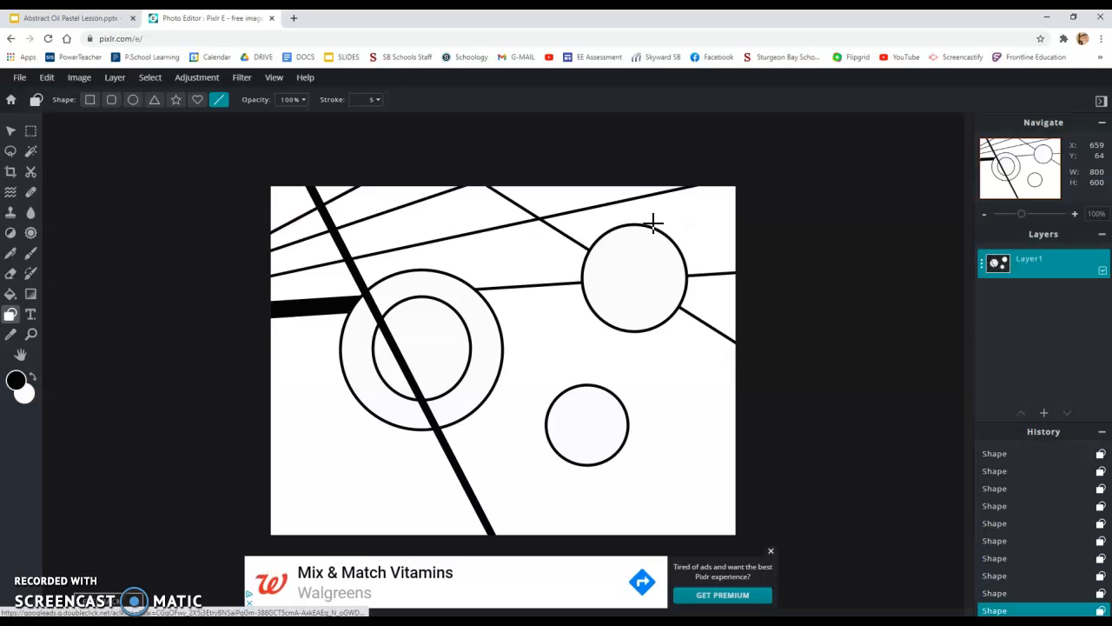
pyautogui.click(335, 160)
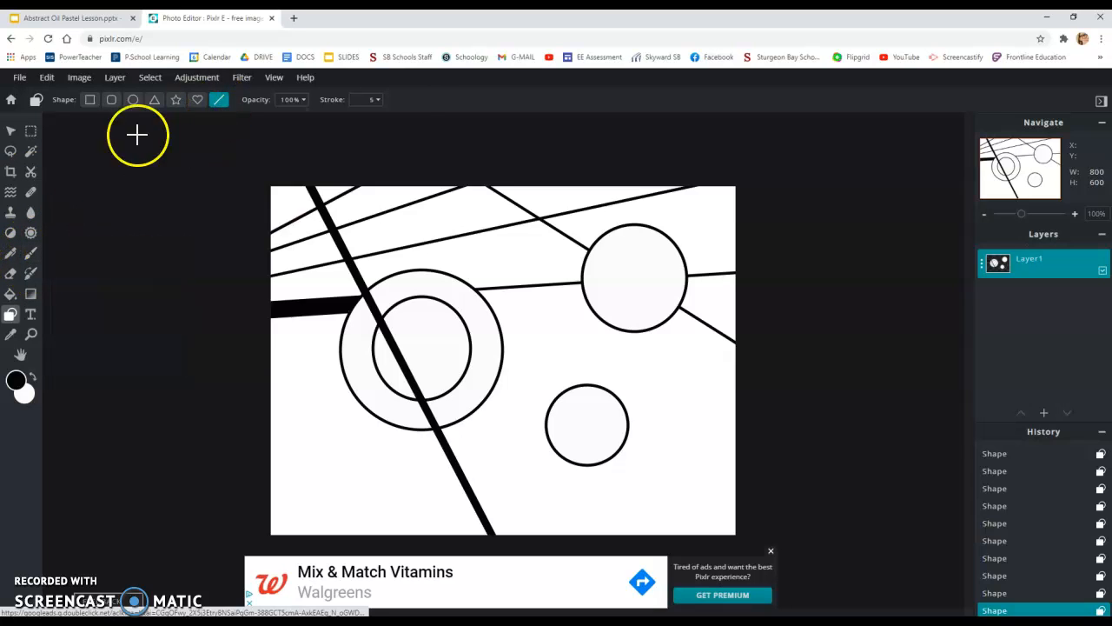
# - Open the stroke width setting for the line shape
pyautogui.click(378, 100)
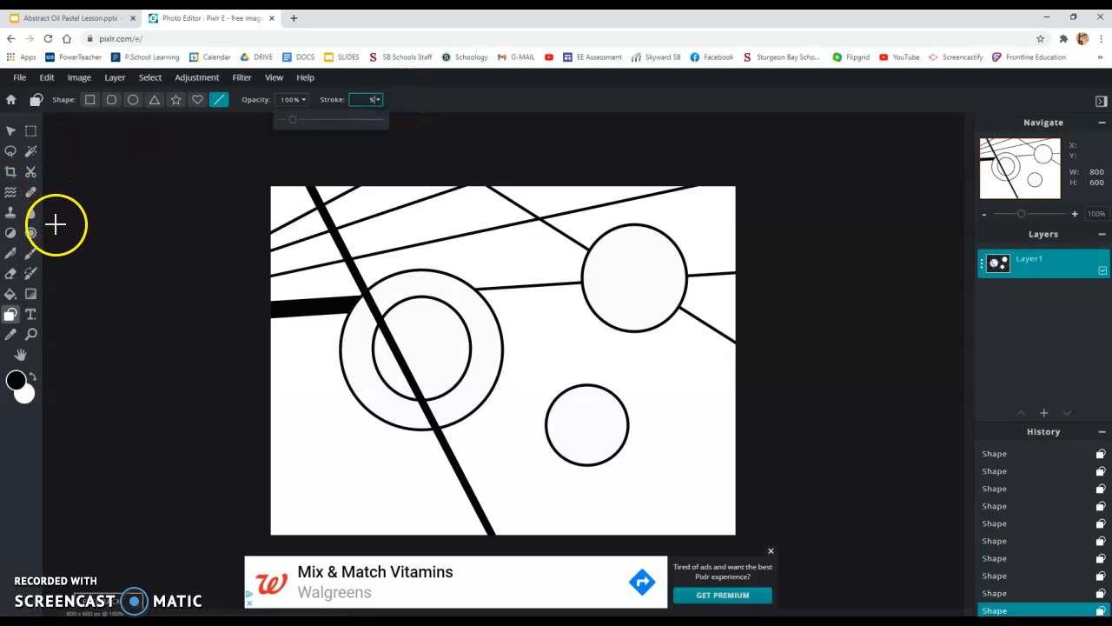
# - Set up the Brush tool with the 5 px round preset and black as the paint colour
pyautogui.click(12, 254)
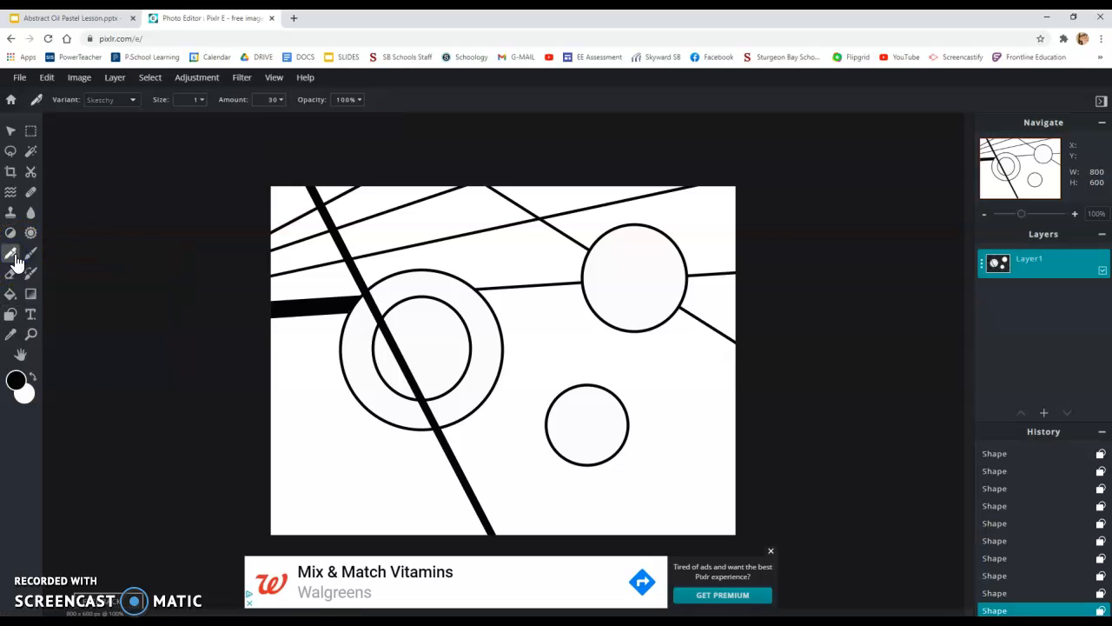
pyautogui.click(30, 257)
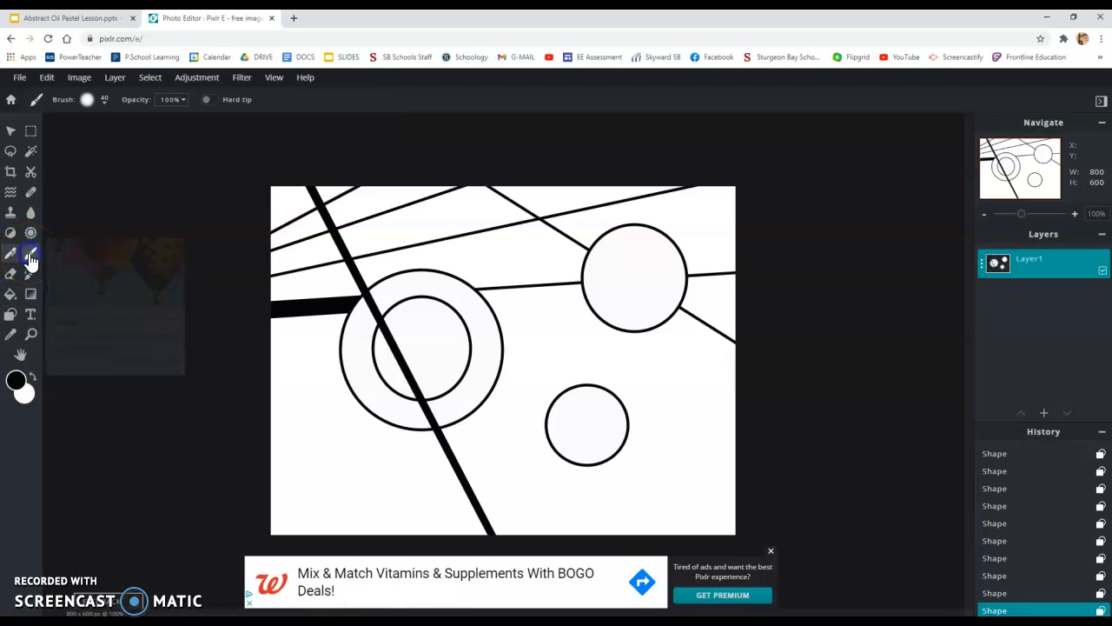
pyautogui.click(87, 101)
pyautogui.moveTo(98, 148); pyautogui.dragTo(94, 149)
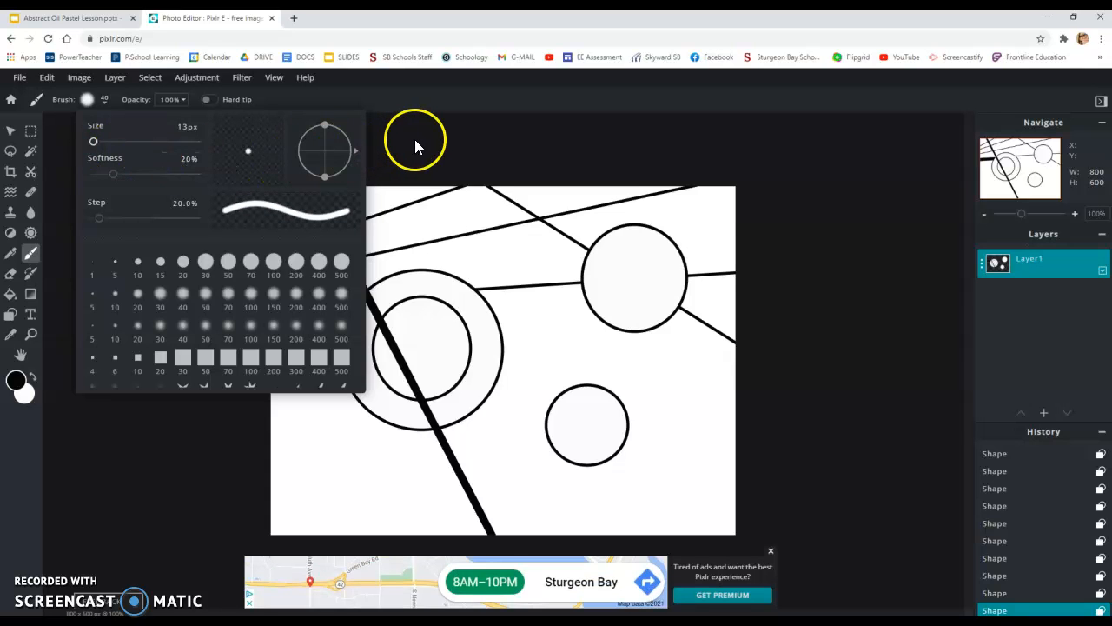
pyautogui.click(83, 102)
pyautogui.click(86, 102)
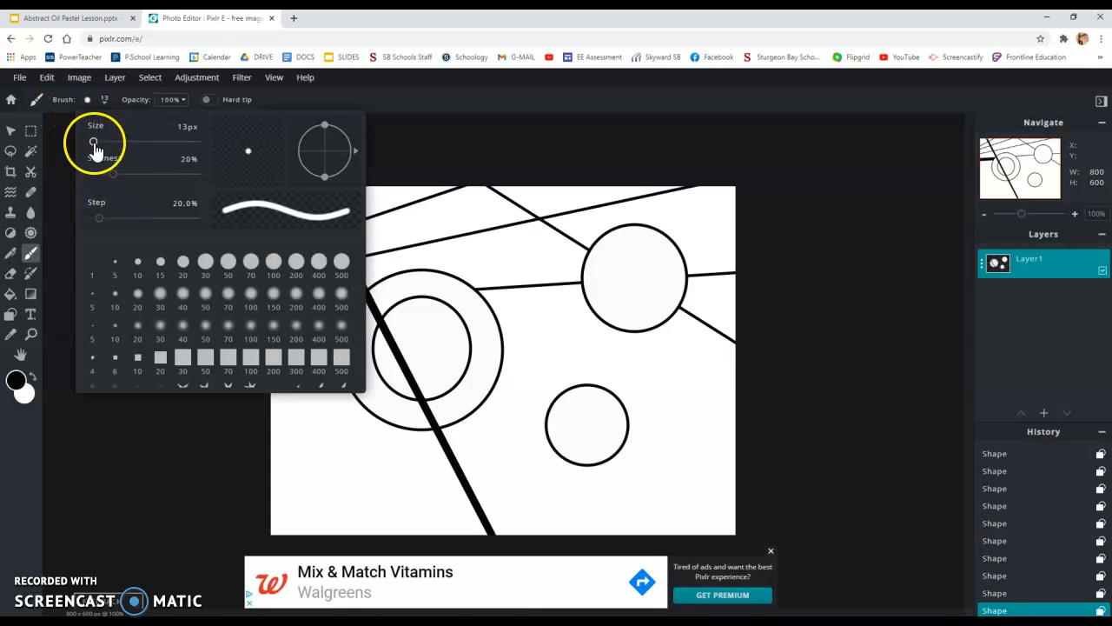
pyautogui.moveTo(111, 180); pyautogui.dragTo(90, 179)
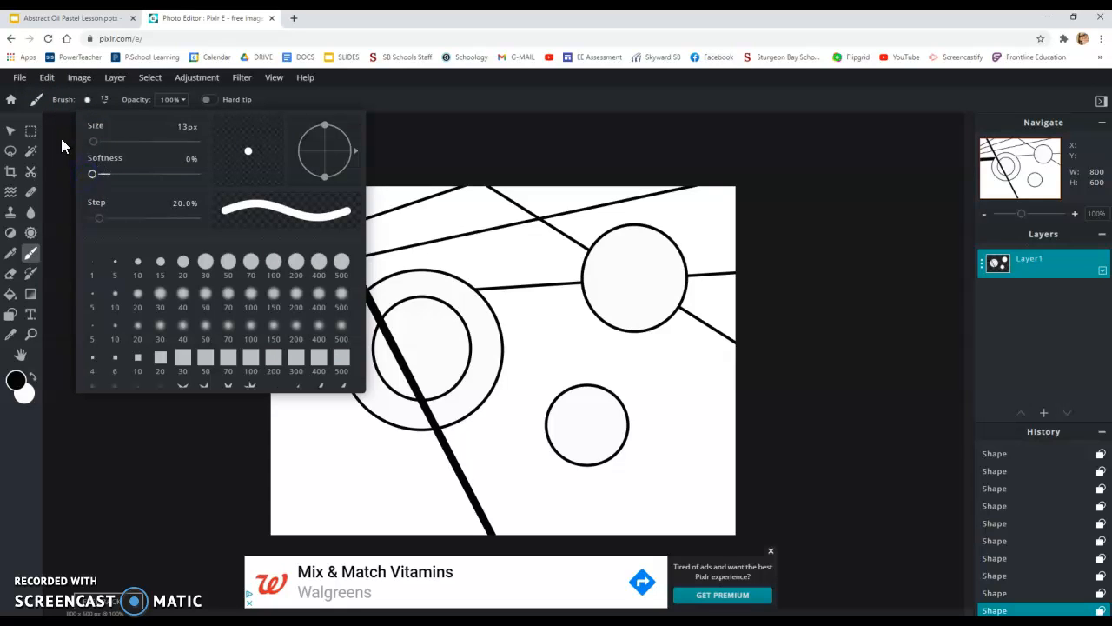
pyautogui.click(115, 263)
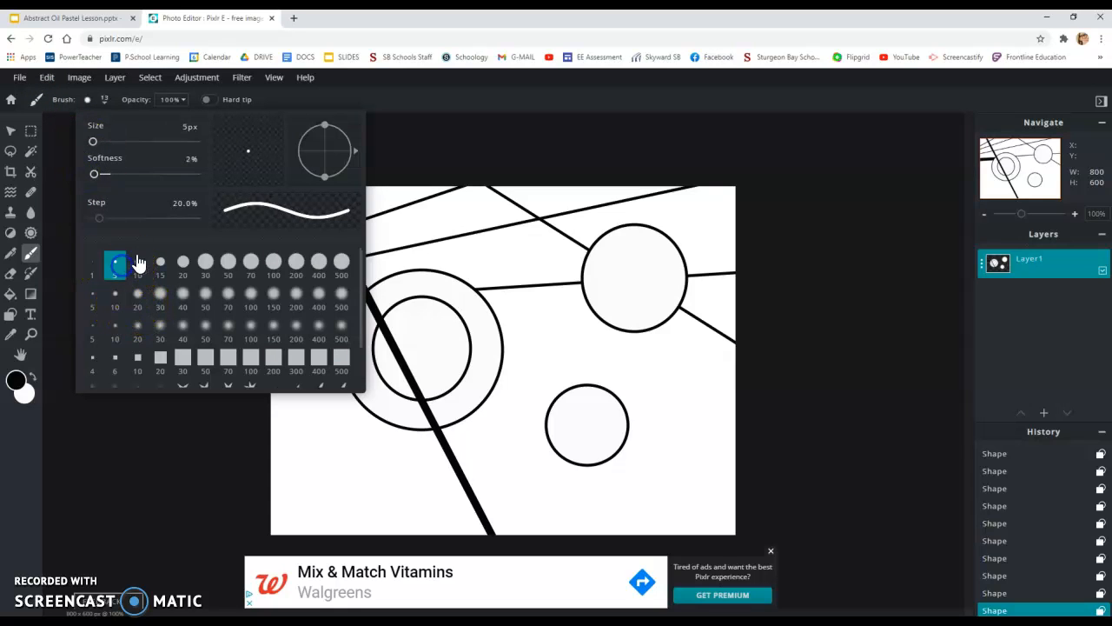
pyautogui.click(402, 131)
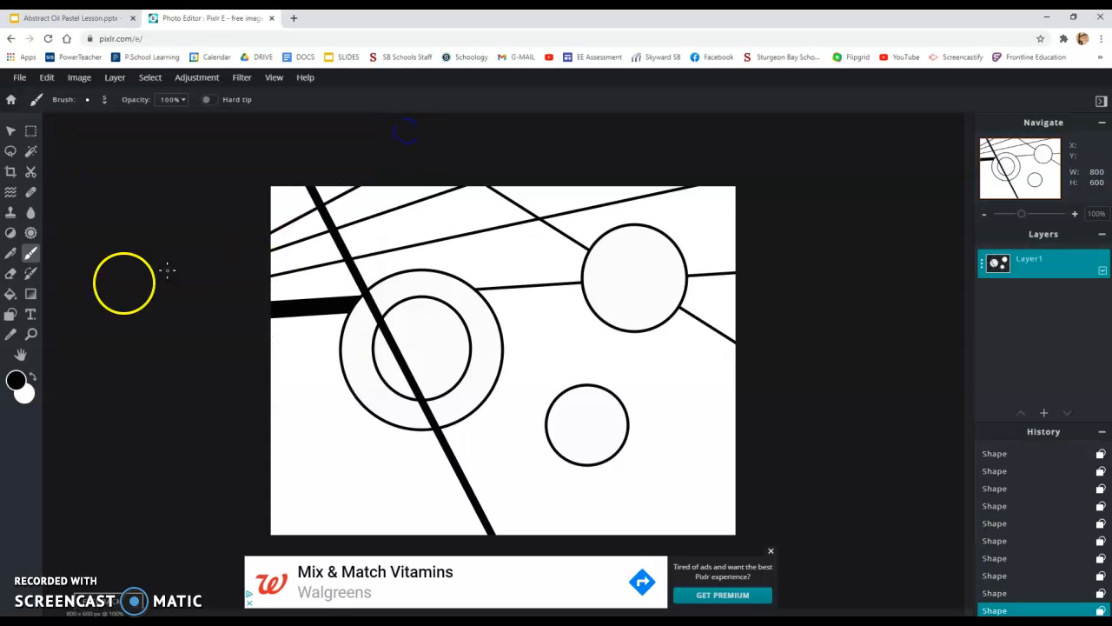
pyautogui.click(17, 381)
pyautogui.click(672, 441)
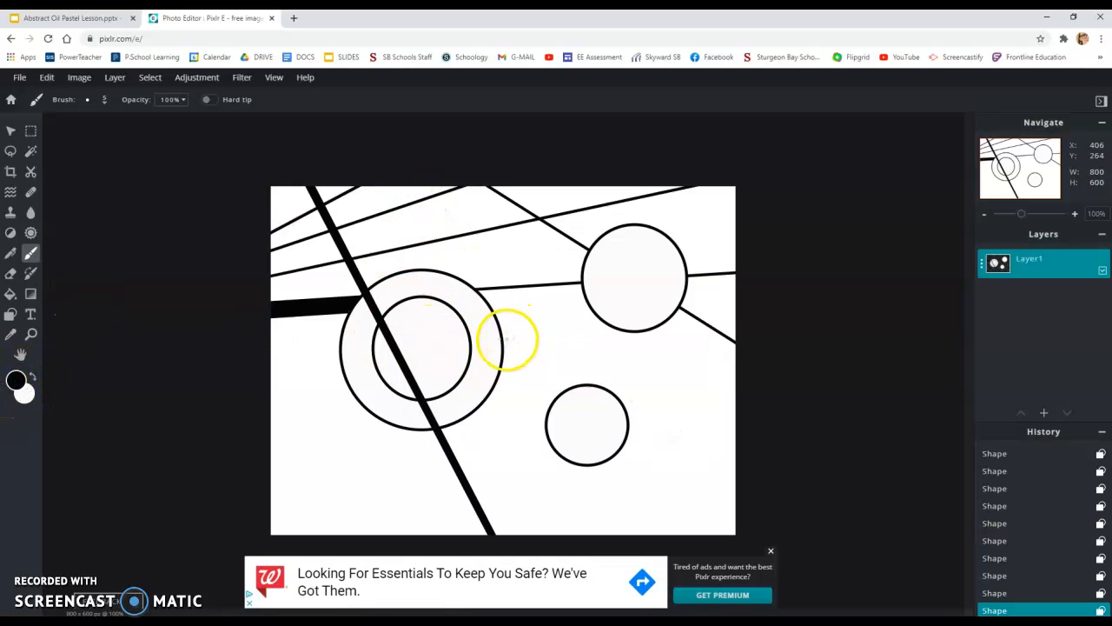
# - Paint three wavy black lines fanning from the large circle's right edge to the canvas's right edge
pyautogui.moveTo(505, 344); pyautogui.dragTo(561, 333)
pyautogui.moveTo(641, 358)
pyautogui.mouseDown()
pyautogui.moveTo(706, 322)
pyautogui.moveTo(753, 318)
pyautogui.mouseUp()
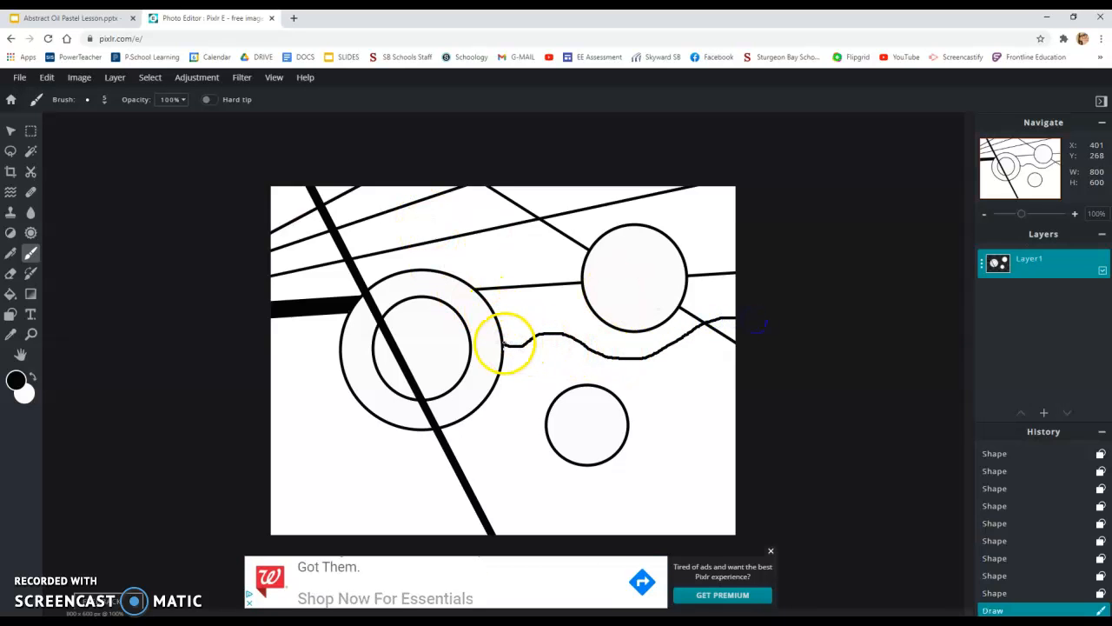
pyautogui.moveTo(505, 344); pyautogui.dragTo(510, 343)
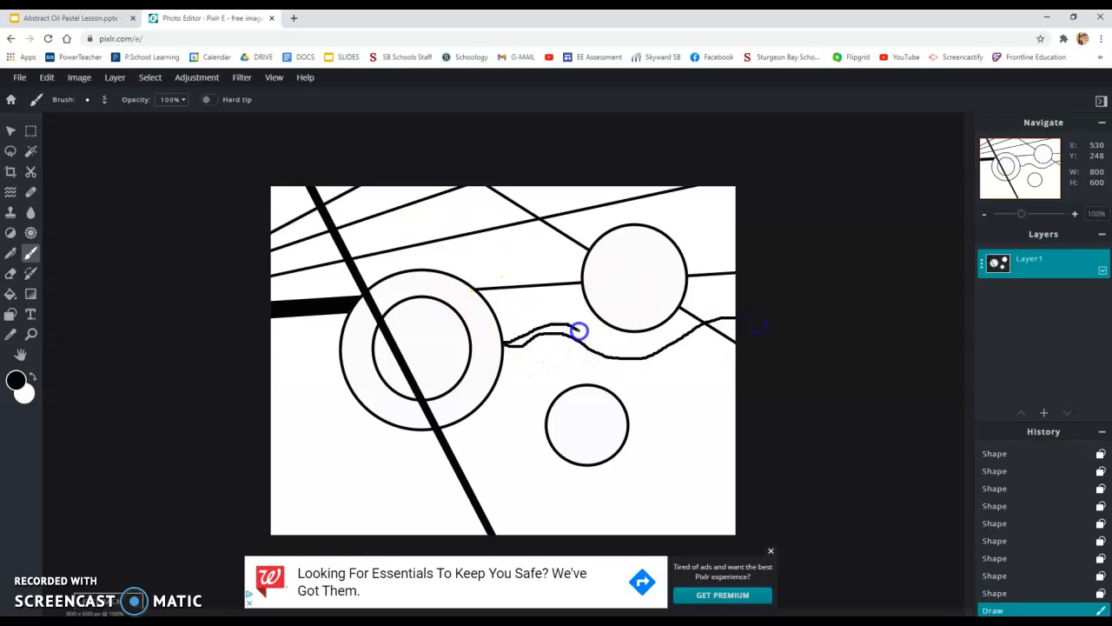
pyautogui.moveTo(603, 338)
pyautogui.mouseDown()
pyautogui.moveTo(638, 337)
pyautogui.moveTo(721, 290)
pyautogui.moveTo(745, 291)
pyautogui.mouseUp()
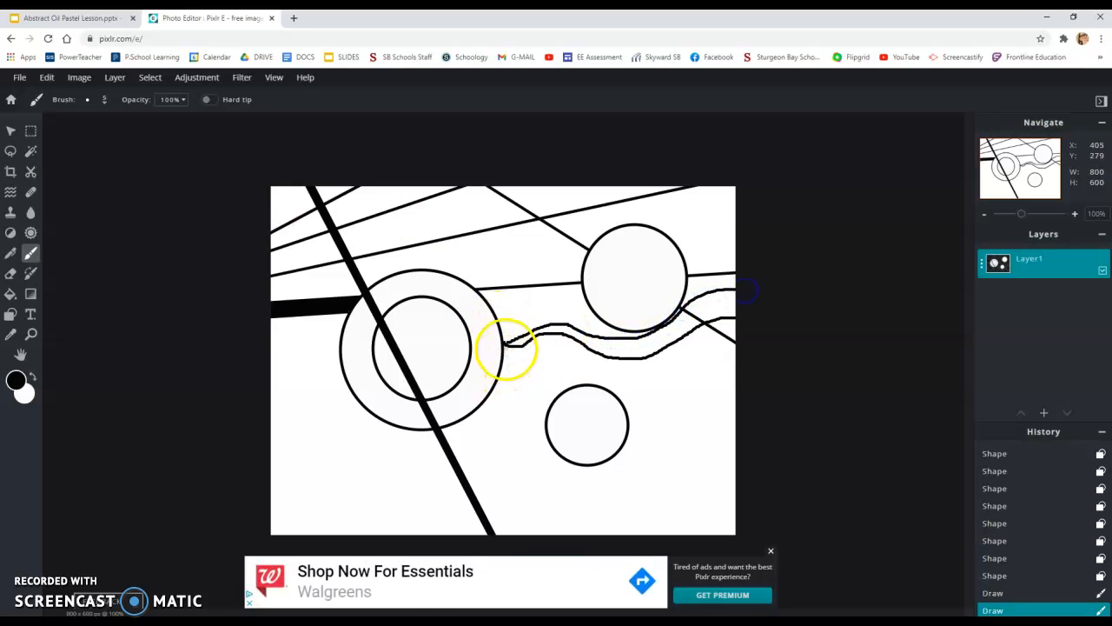
pyautogui.moveTo(505, 346); pyautogui.dragTo(504, 346)
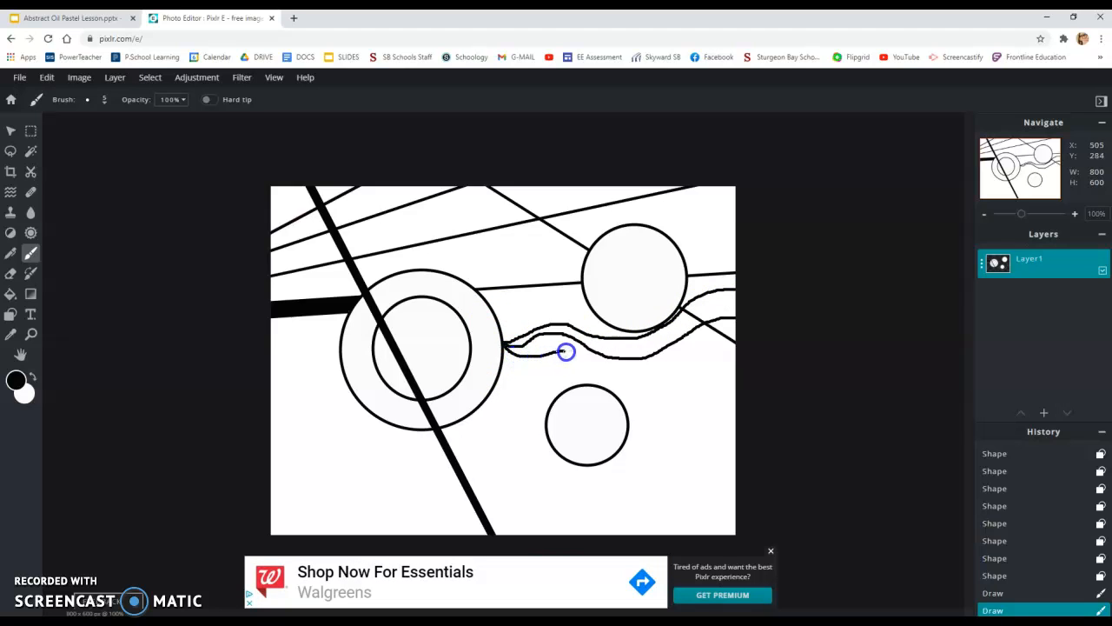
pyautogui.moveTo(619, 376); pyautogui.dragTo(652, 372)
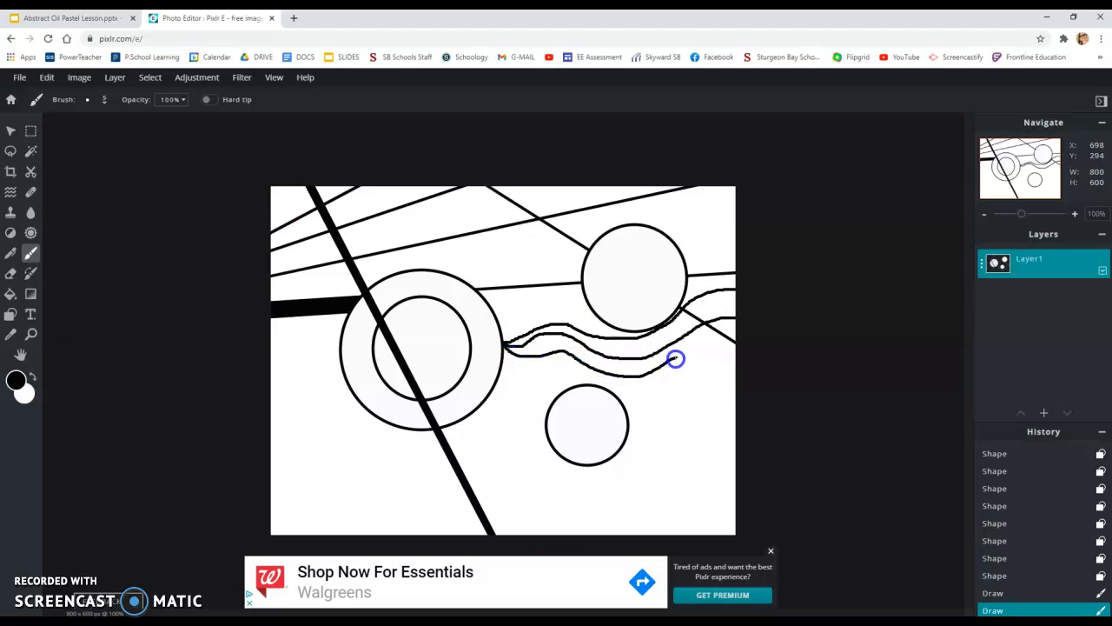
pyautogui.moveTo(741, 350); pyautogui.dragTo(741, 349)
# - Paint three curved black lines from the same point on the large circle down to the canvas's bottom edge
pyautogui.moveTo(505, 346); pyautogui.dragTo(505, 346)
pyautogui.moveTo(600, 397)
pyautogui.mouseDown()
pyautogui.moveTo(618, 432)
pyautogui.moveTo(588, 540)
pyautogui.mouseUp()
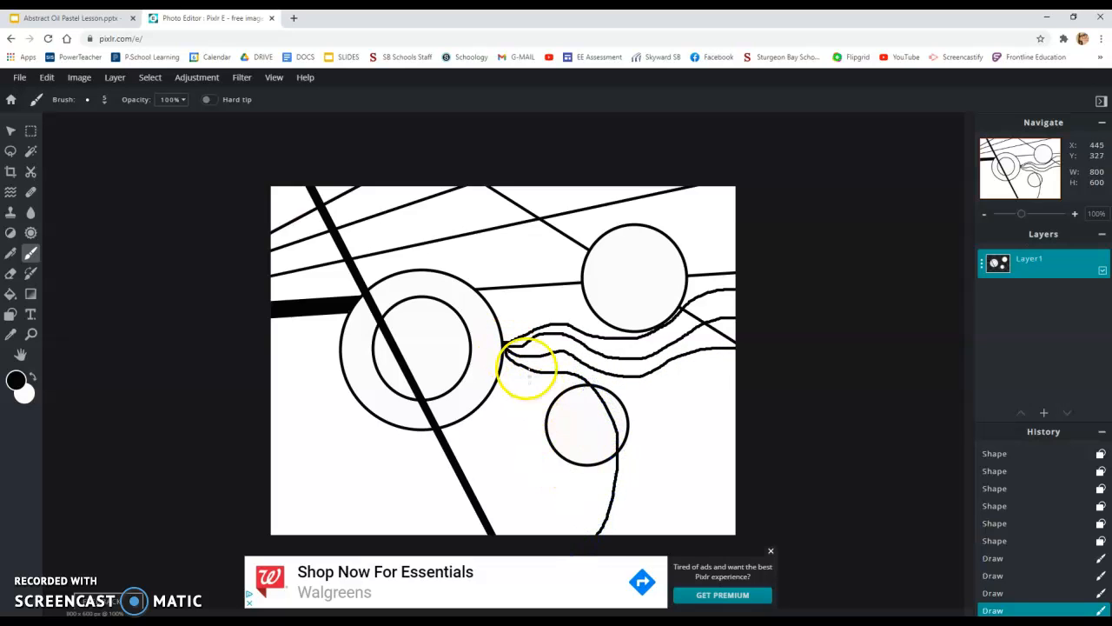
pyautogui.moveTo(504, 351)
pyautogui.mouseDown()
pyautogui.moveTo(510, 371)
pyautogui.moveTo(560, 408)
pyautogui.moveTo(581, 467)
pyautogui.moveTo(575, 515)
pyautogui.moveTo(532, 543)
pyautogui.mouseUp()
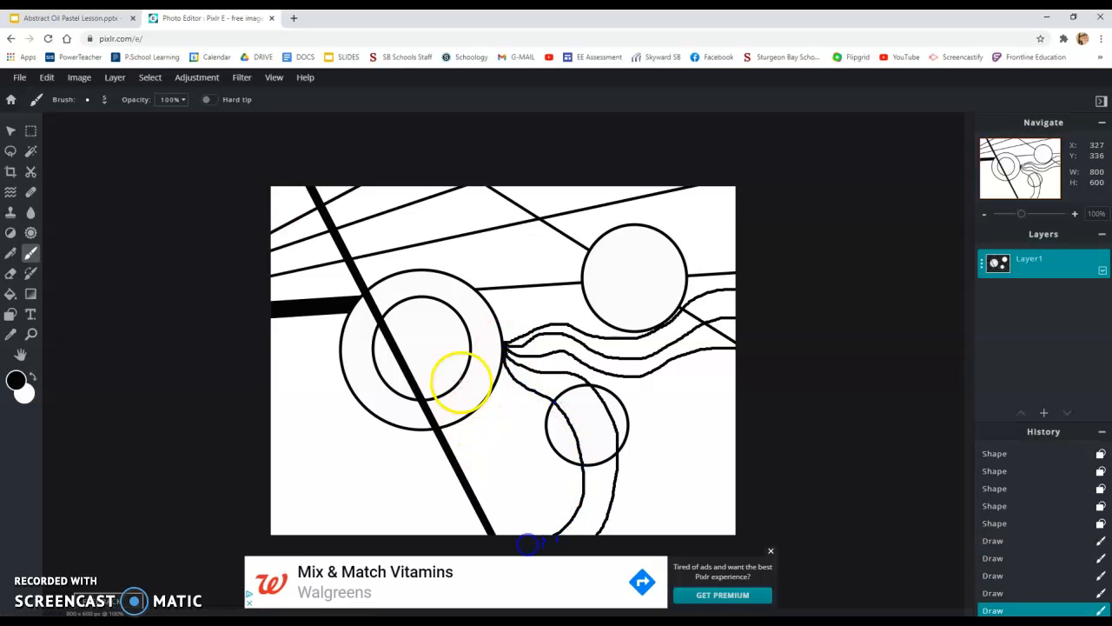
pyautogui.moveTo(502, 352)
pyautogui.mouseDown()
pyautogui.moveTo(502, 377)
pyautogui.moveTo(547, 464)
pyautogui.moveTo(541, 504)
pyautogui.moveTo(488, 539)
pyautogui.mouseUp()
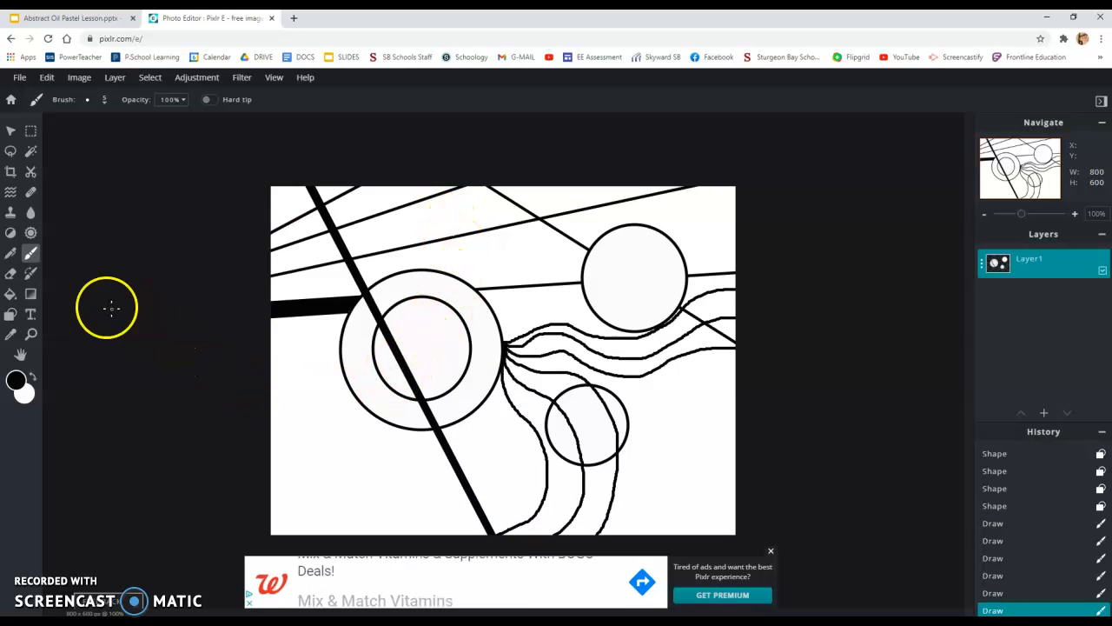
# - Draw a column of five rectangles, growing larger downward, along the canvas's left edge below the thick black bar
pyautogui.click(12, 315)
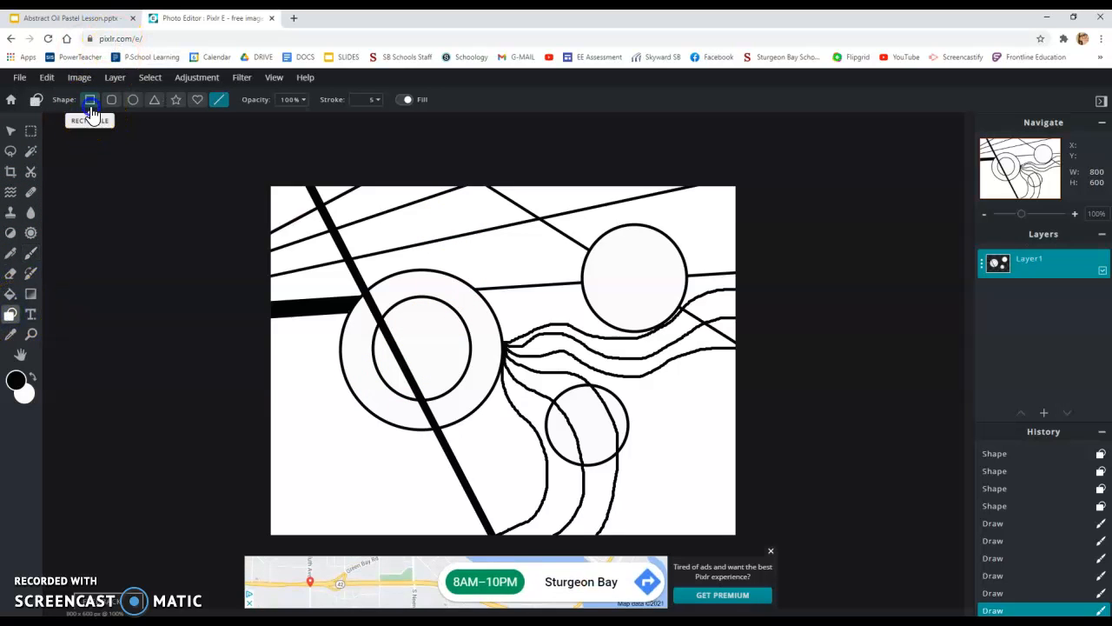
pyautogui.moveTo(277, 326); pyautogui.dragTo(318, 527)
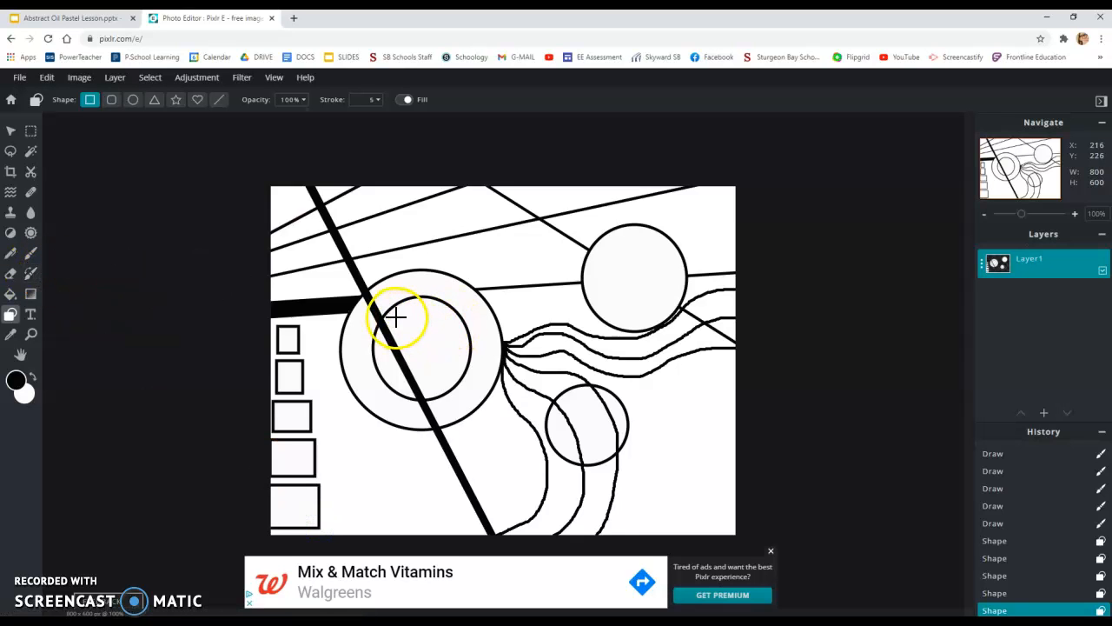
# - Stack four wide rectangles against the canvas's right edge below the wavy lines, undoing and redrawing the lowest one wider
pyautogui.moveTo(753, 380); pyautogui.dragTo(647, 416)
pyautogui.moveTo(751, 424); pyautogui.dragTo(640, 462)
pyautogui.moveTo(735, 471); pyautogui.dragTo(630, 489)
pyautogui.moveTo(753, 490); pyautogui.dragTo(650, 535)
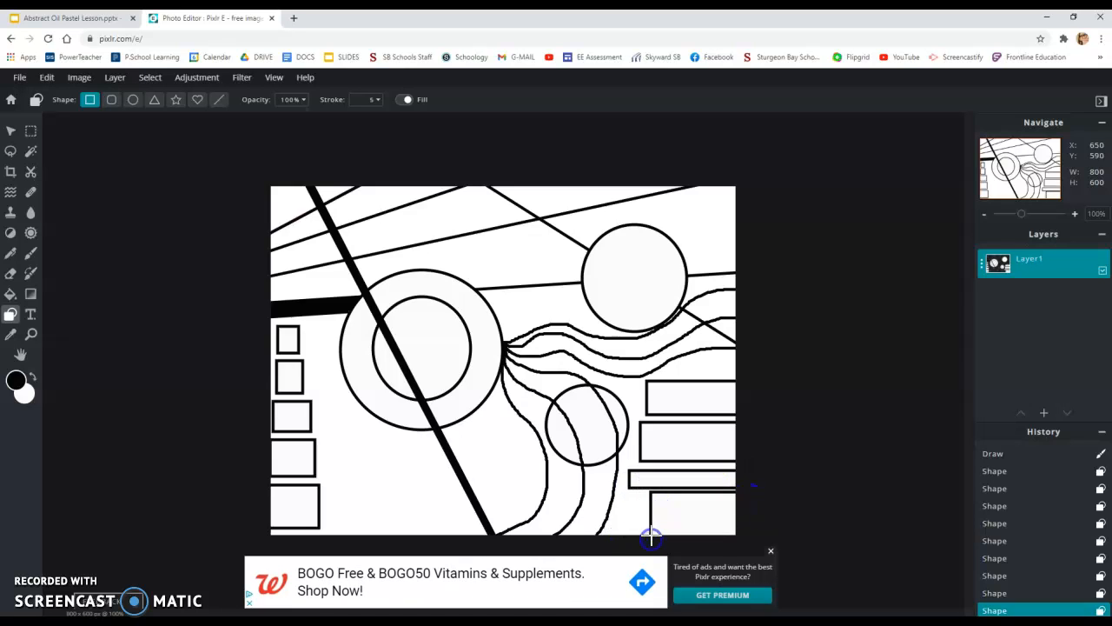
pyautogui.click(46, 77)
pyautogui.click(54, 104)
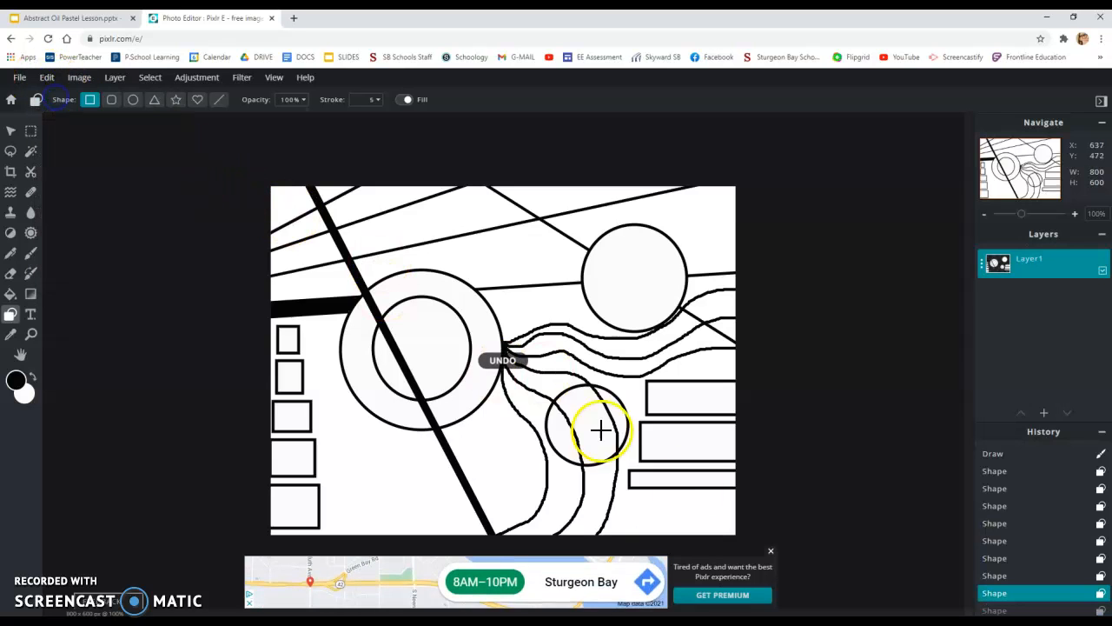
pyautogui.moveTo(736, 498); pyautogui.dragTo(619, 534)
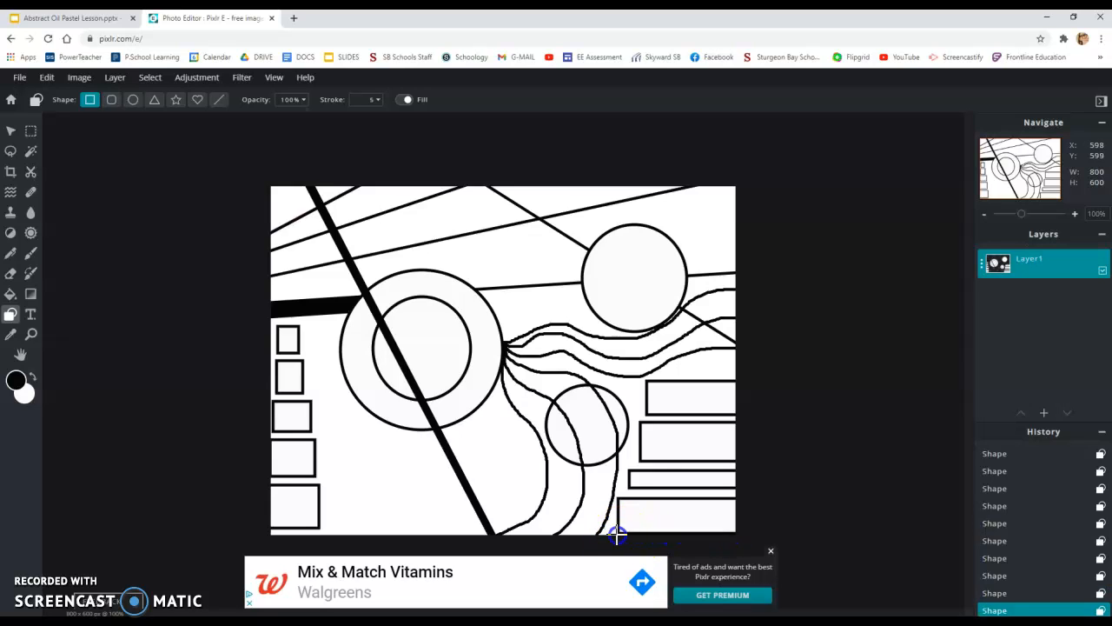
# - Dismiss the banner ad and download the artwork as a PXD file
pyautogui.click(771, 551)
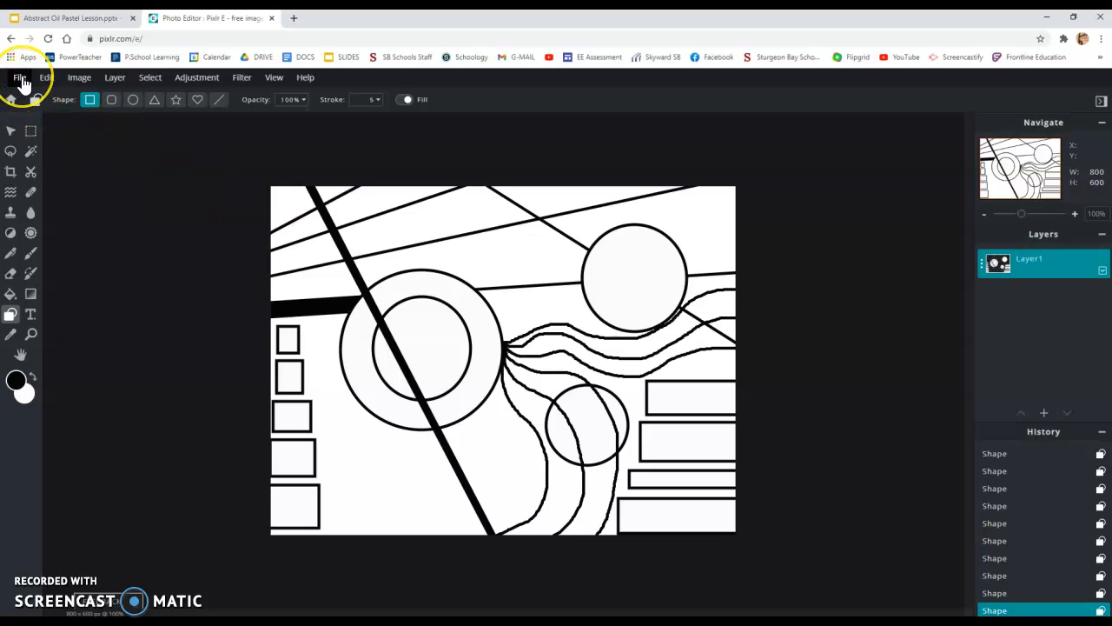
pyautogui.click(19, 78)
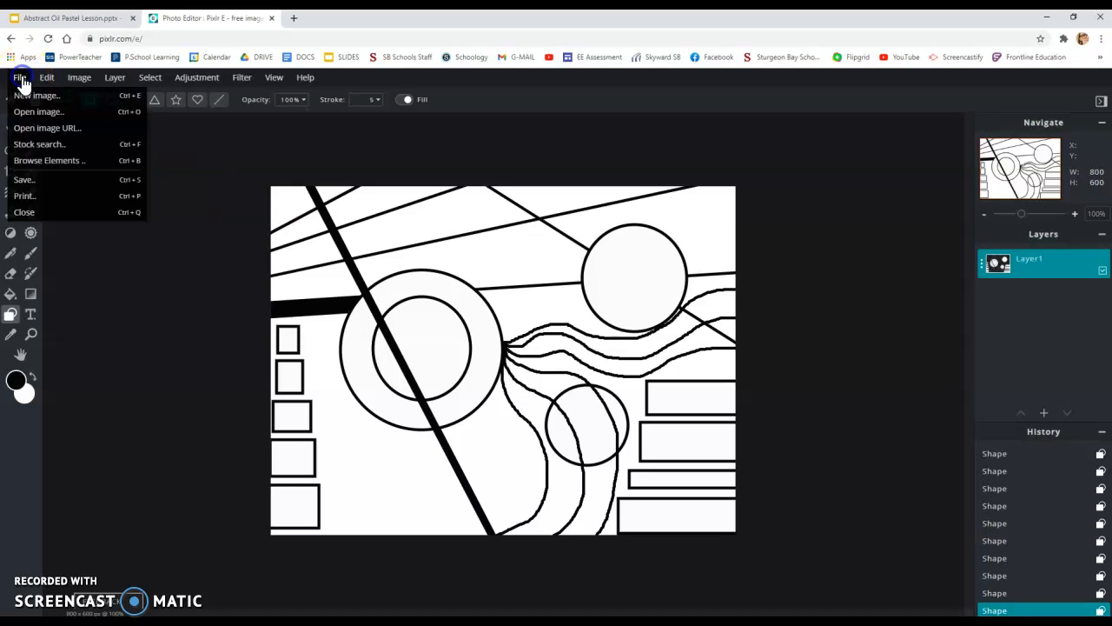
pyautogui.click(61, 187)
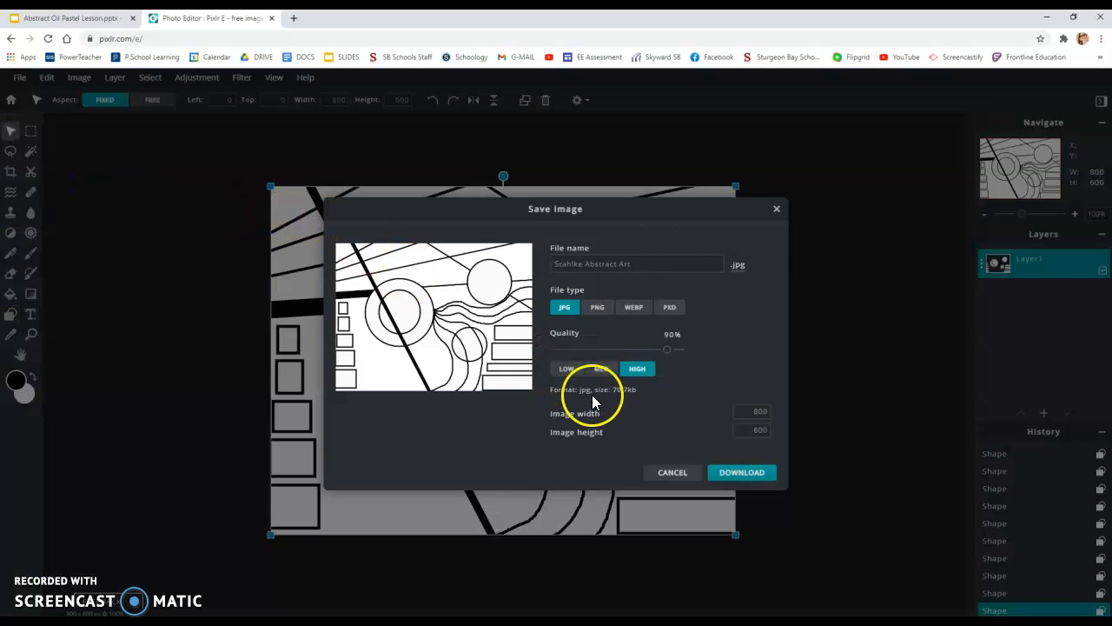
pyautogui.click(674, 311)
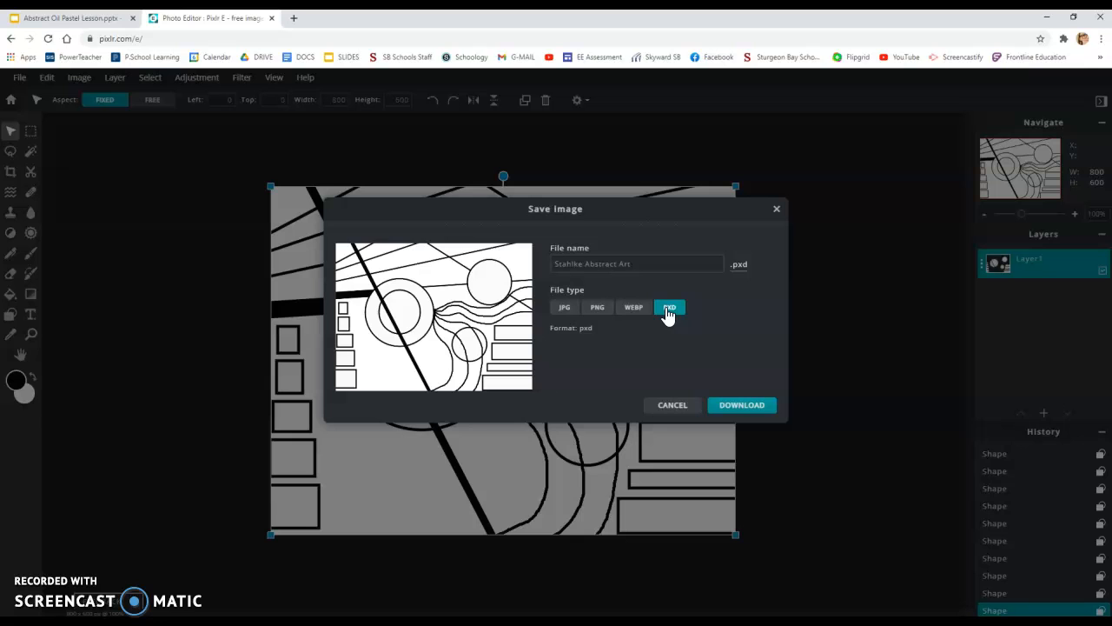
pyautogui.click(740, 404)
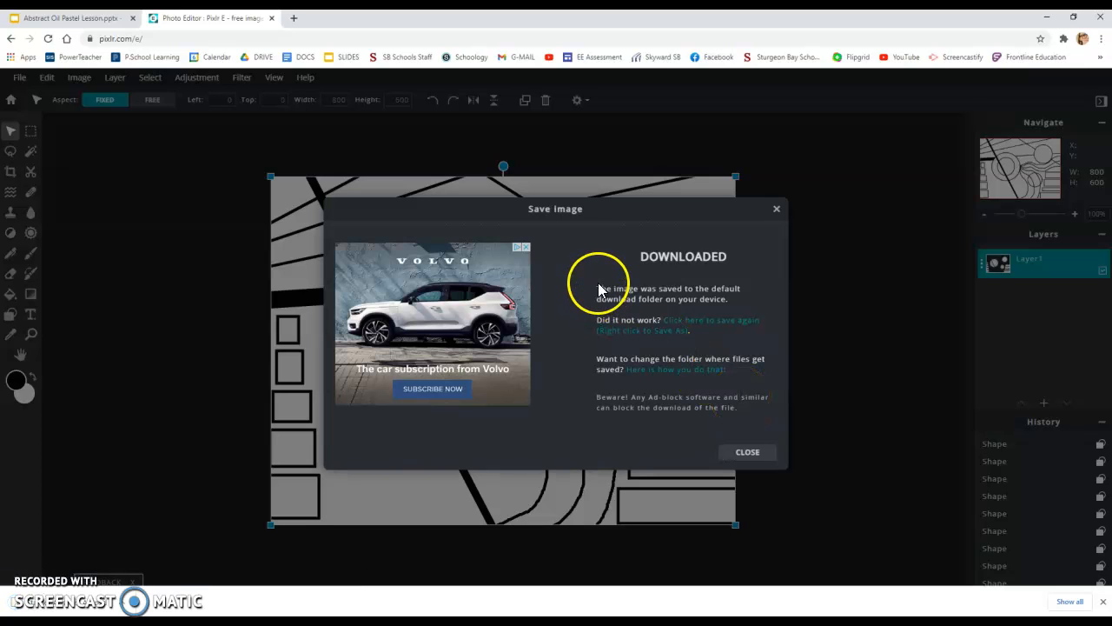
pyautogui.click(759, 464)
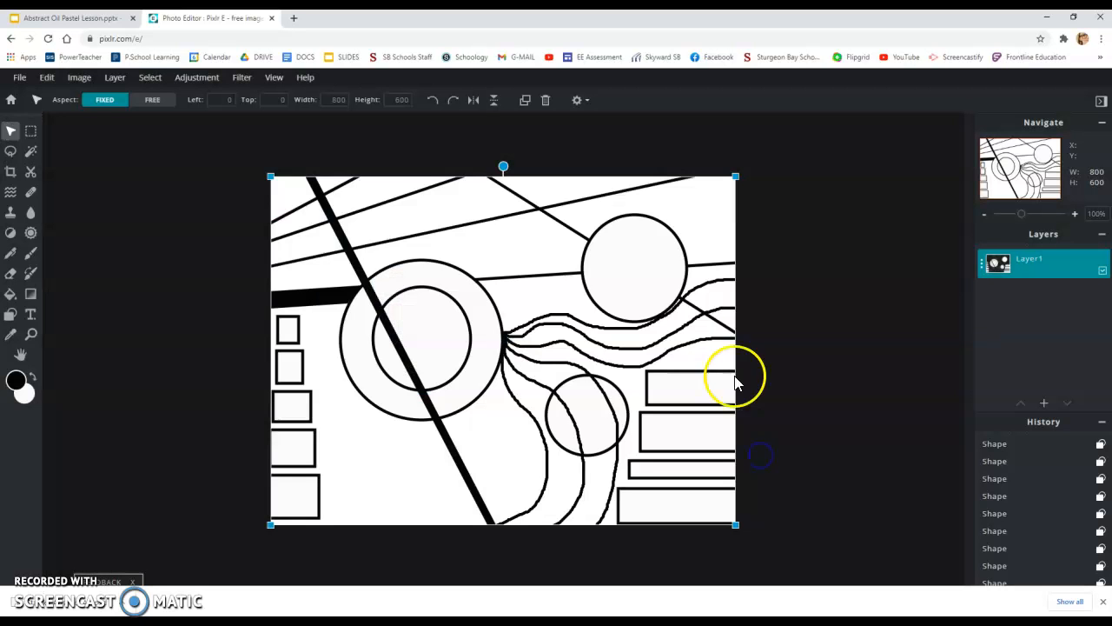
# - Leave the editor for the project history, pin the new abstract art project and reopen it
pyautogui.click(11, 39)
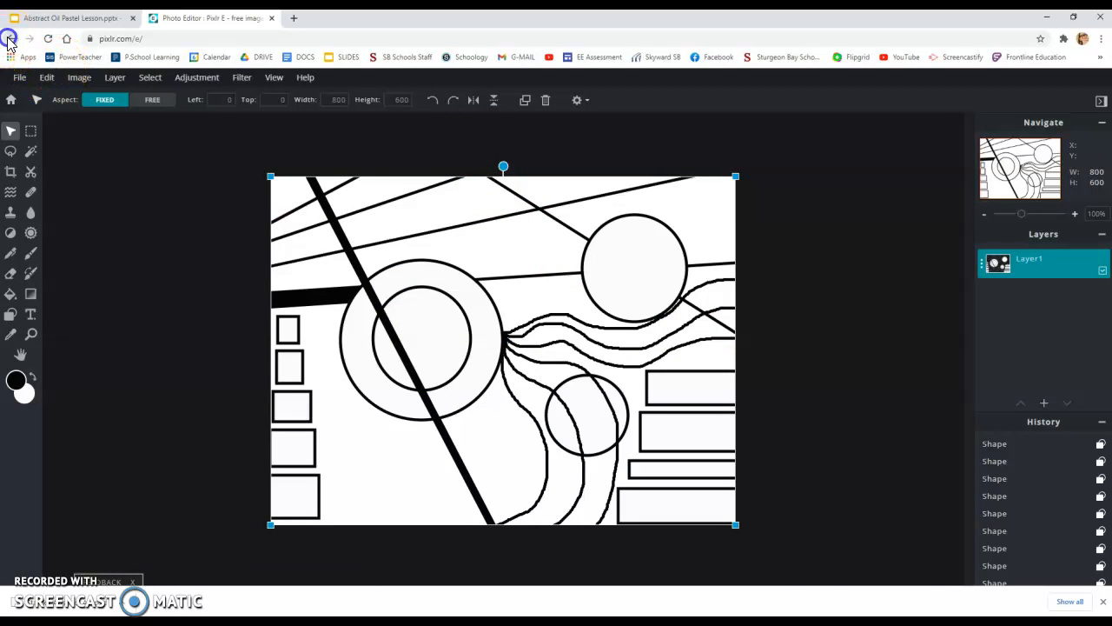
pyautogui.click(354, 423)
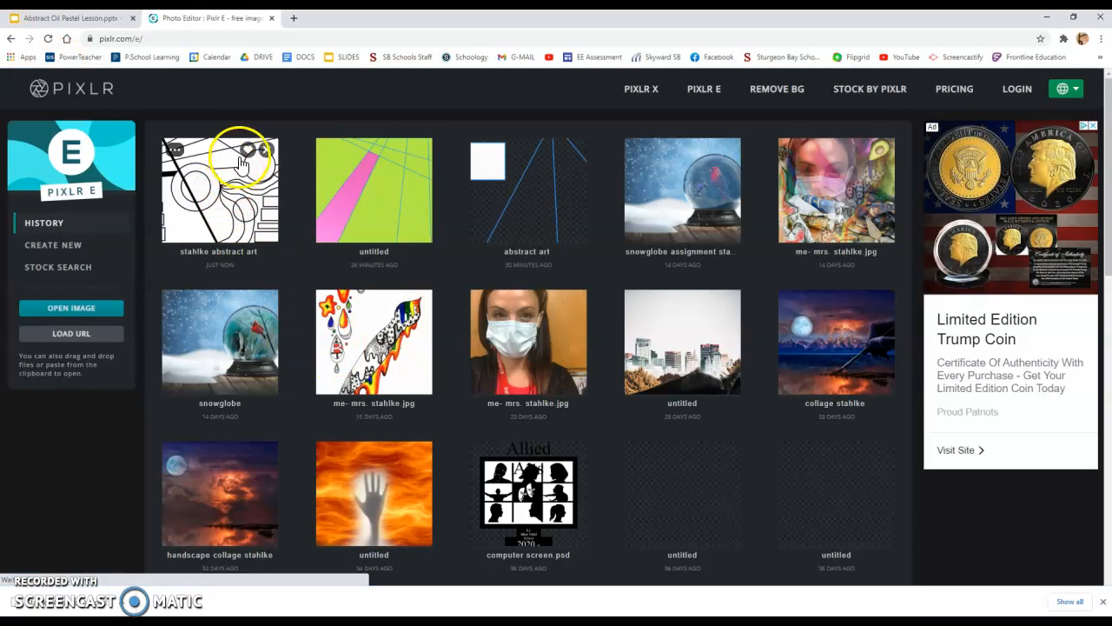
pyautogui.click(248, 150)
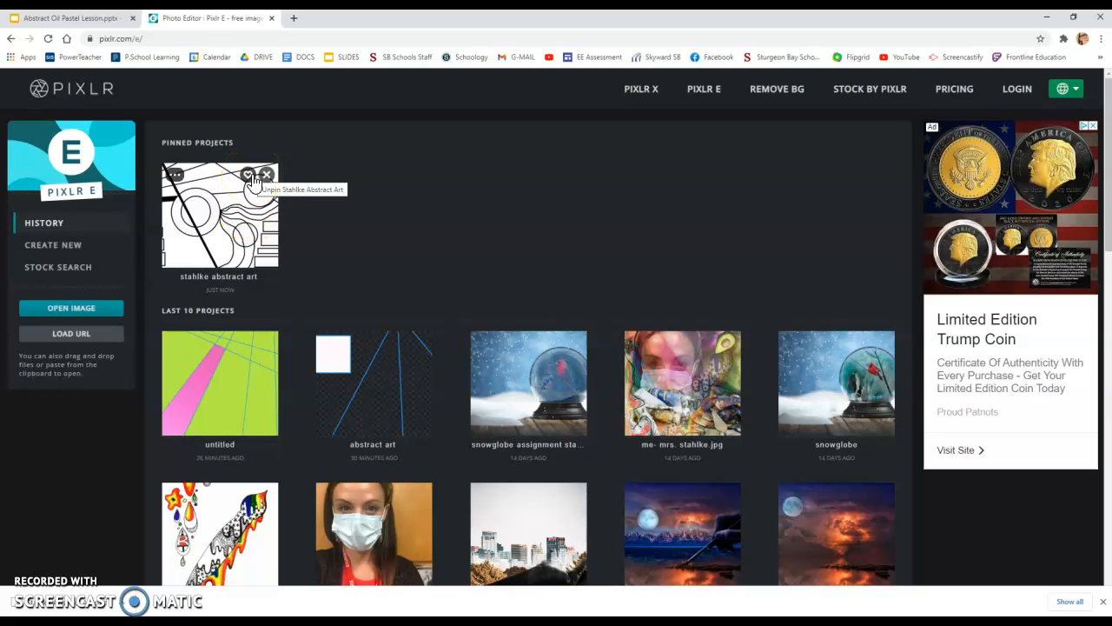
pyautogui.click(227, 218)
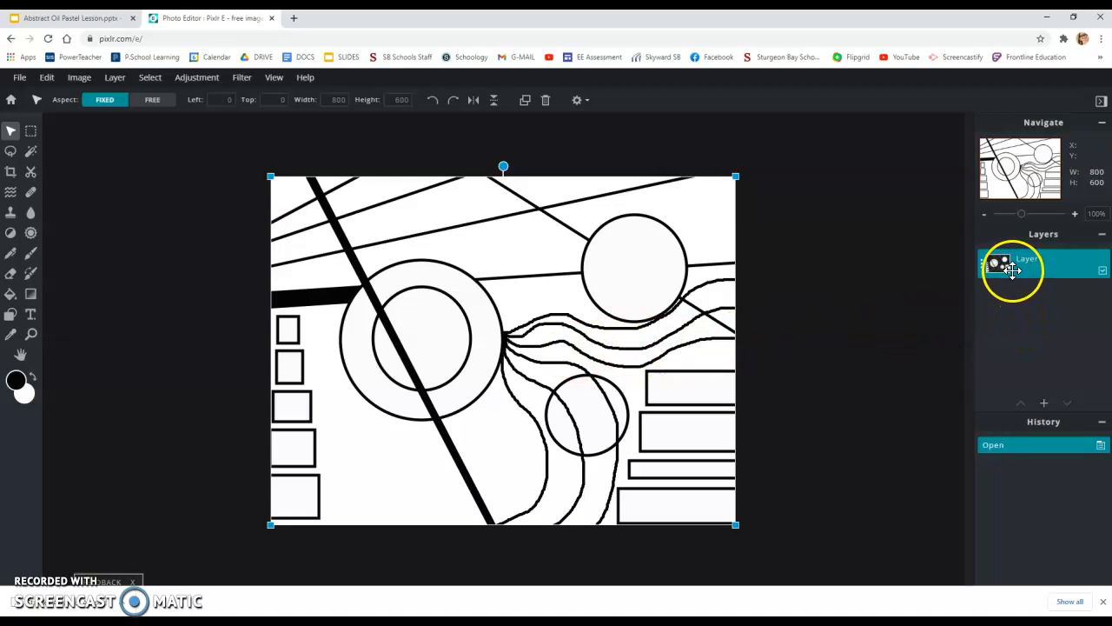
# - Add an empty layer and draw a circle about 160 px across on it, just above the large concentric circles
pyautogui.click(1043, 404)
pyautogui.click(467, 339)
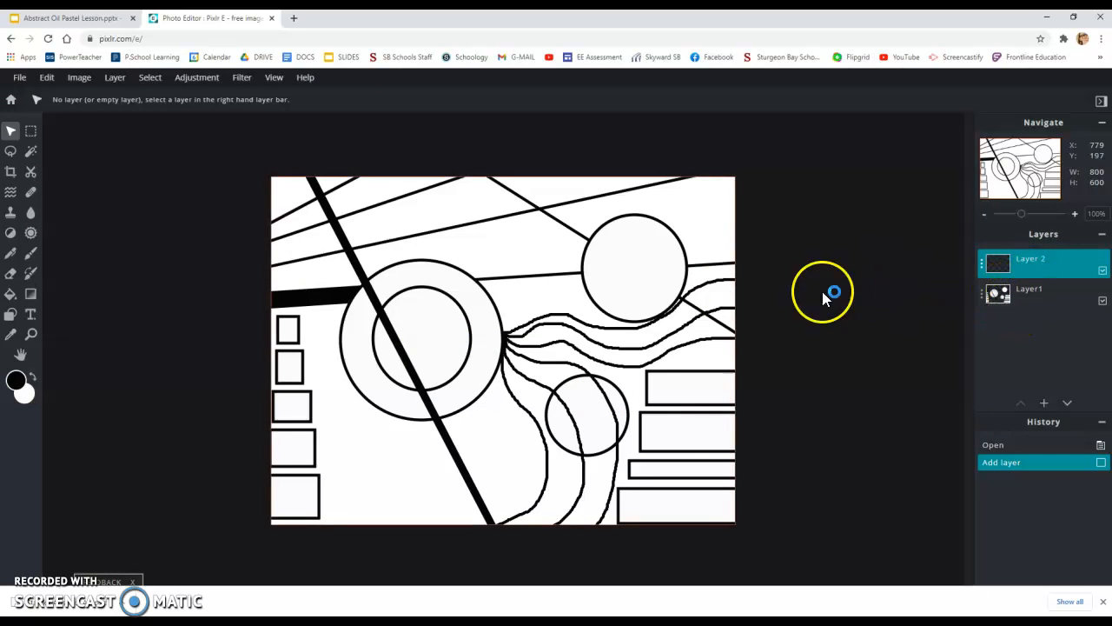
pyautogui.click(11, 314)
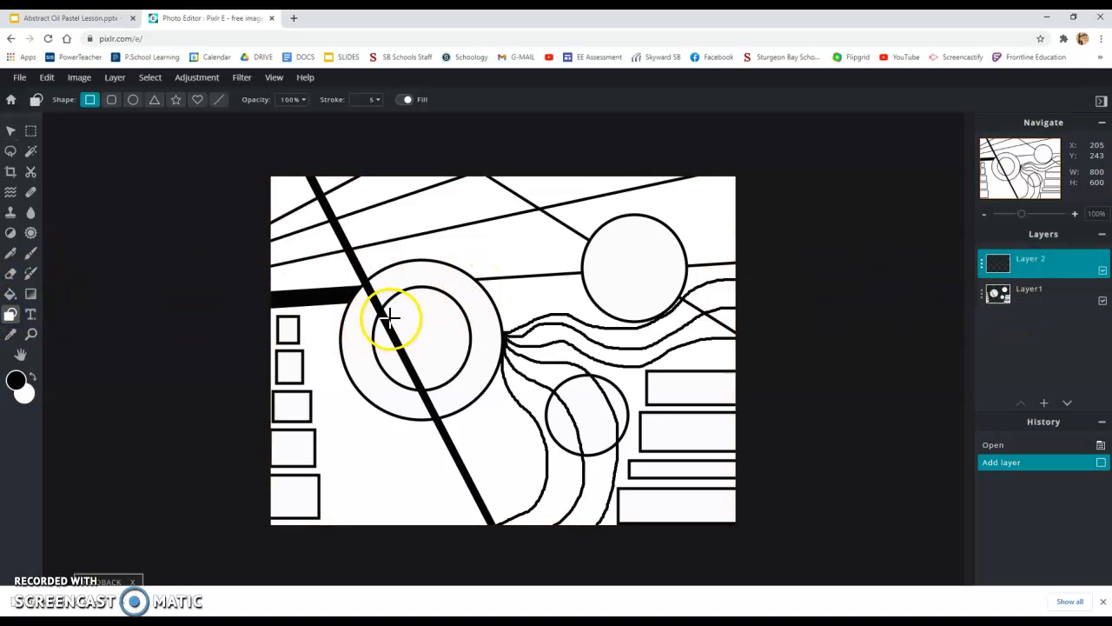
pyautogui.click(132, 99)
pyautogui.moveTo(423, 198); pyautogui.dragTo(517, 289)
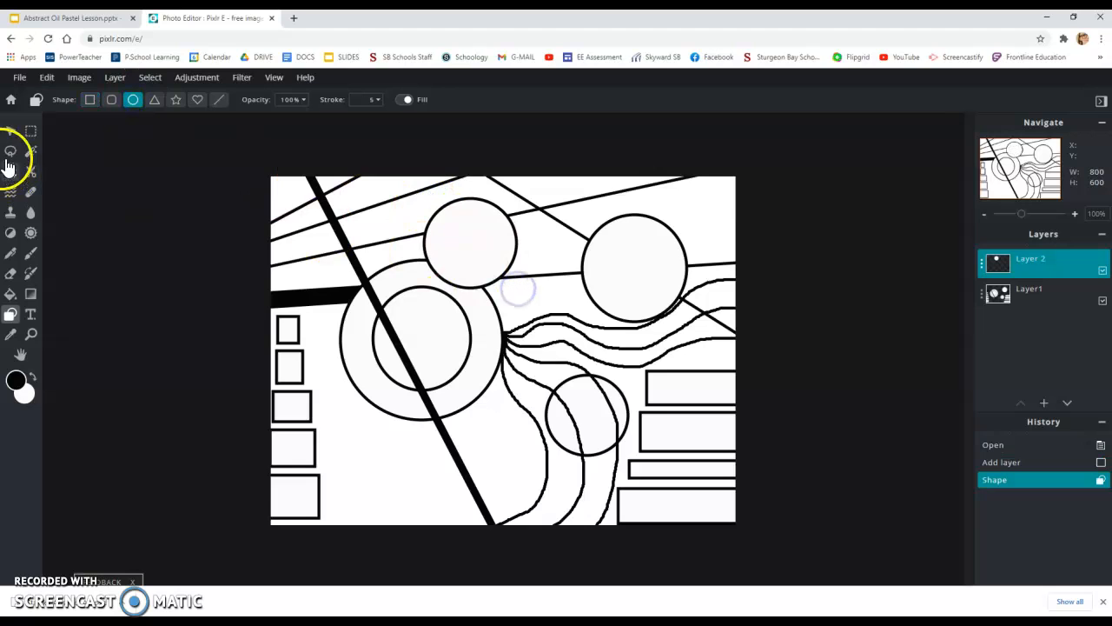
# - Move the new circle down so it overlaps the large concentric circles
pyautogui.click(10, 130)
pyautogui.moveTo(479, 238); pyautogui.dragTo(484, 274)
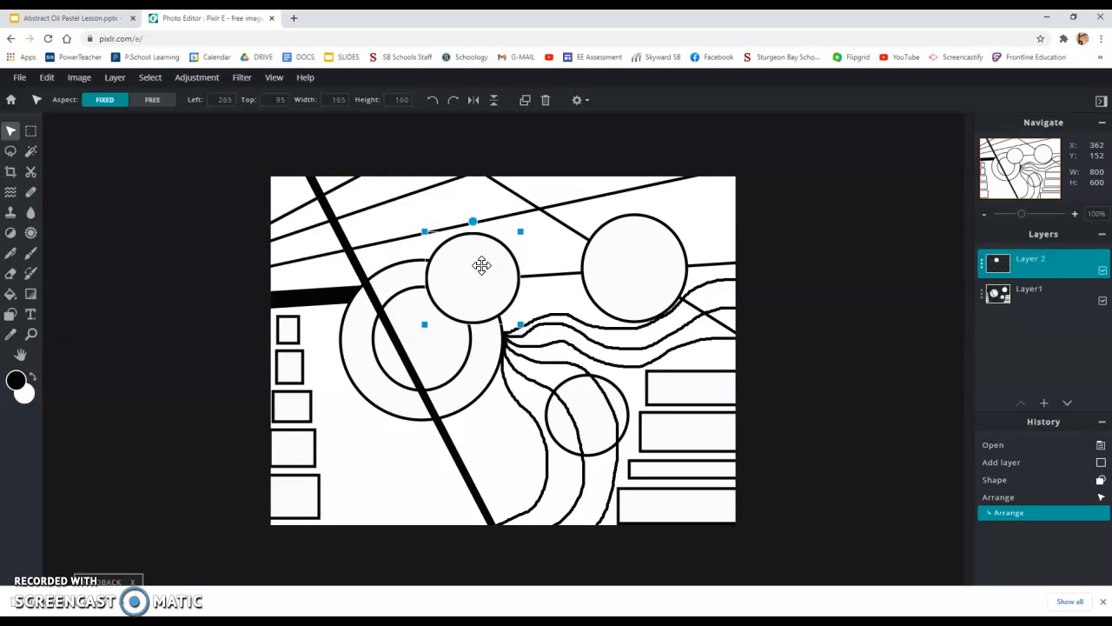
# - Move the new circle to the empty area between the squares and the thick diagonal line, shrinking it to about 148 by 144 px
pyautogui.moveTo(471, 266); pyautogui.dragTo(410, 477)
pyautogui.moveTo(331, 429); pyautogui.dragTo(372, 453)
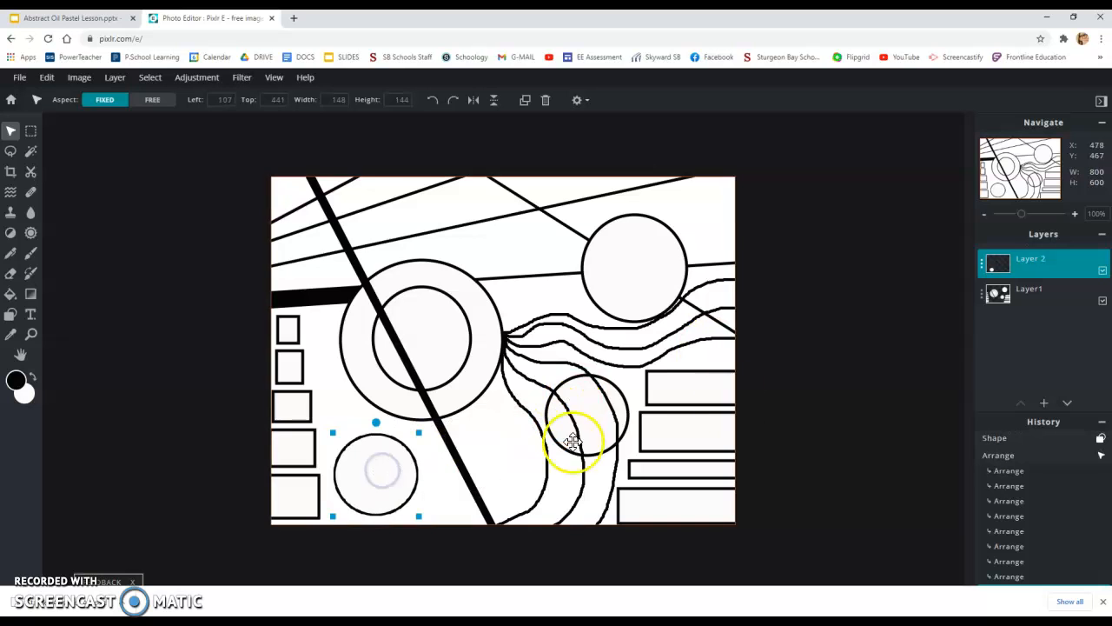
# - Add another empty layer and draw a circle about 96 px across on it, inside the circle beside the squares
pyautogui.click(1044, 404)
pyautogui.click(487, 302)
pyautogui.moveTo(1043, 305); pyautogui.dragTo(1025, 265)
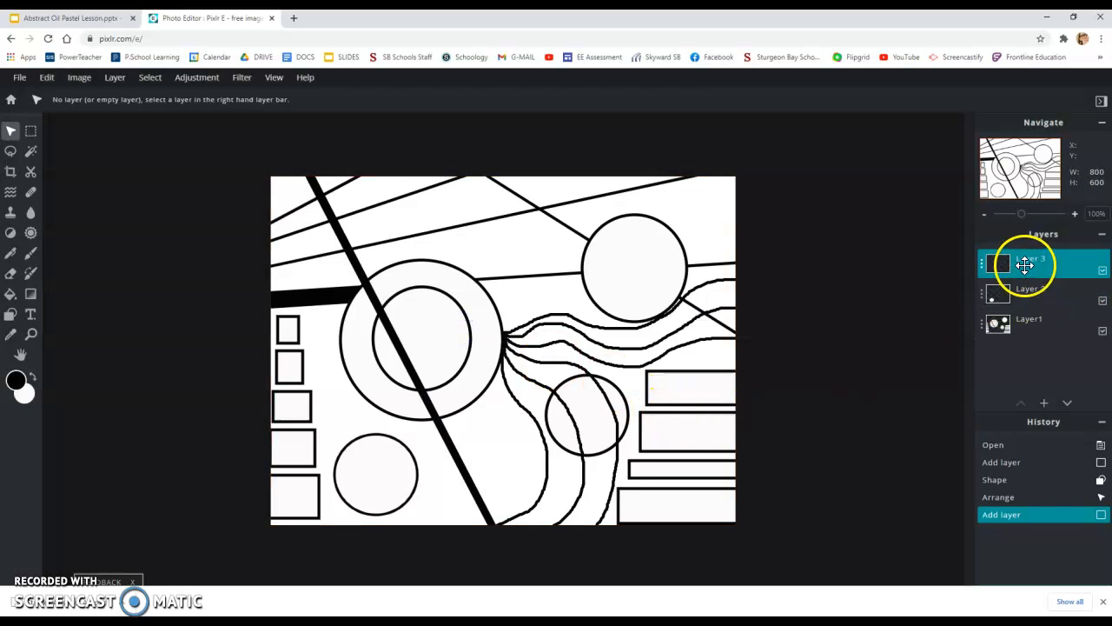
pyautogui.click(11, 315)
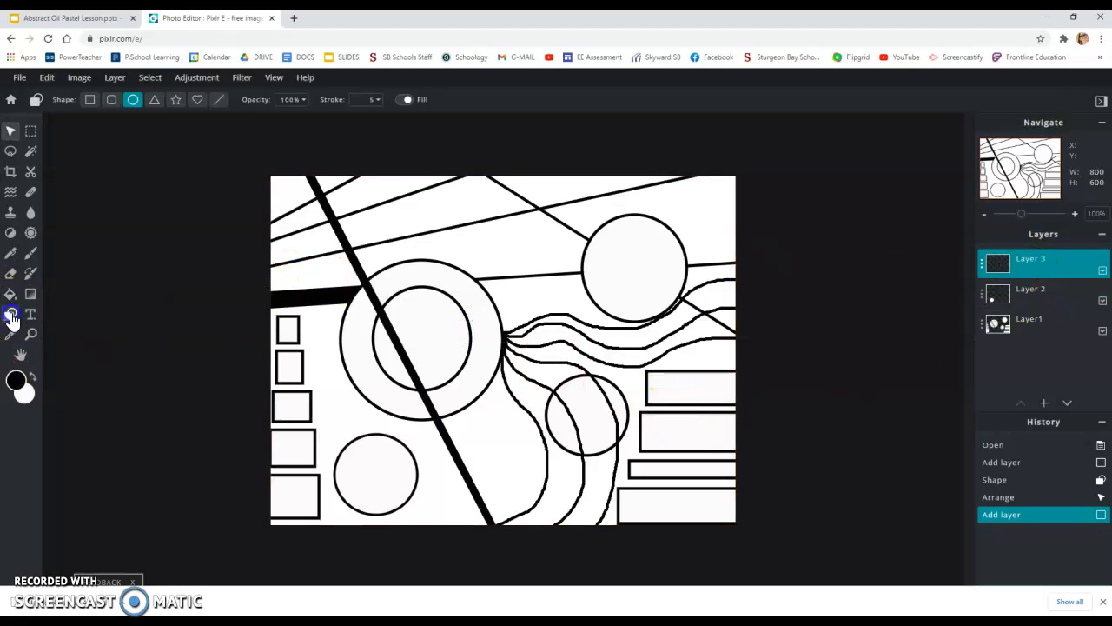
pyautogui.moveTo(357, 454); pyautogui.dragTo(375, 469)
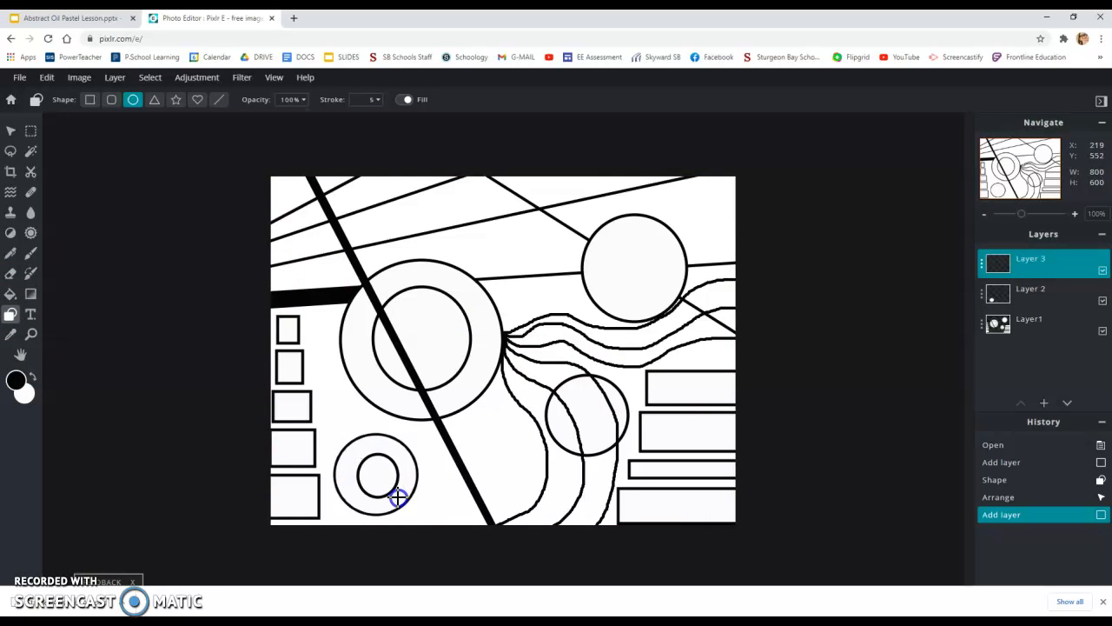
pyautogui.moveTo(406, 504); pyautogui.dragTo(410, 506)
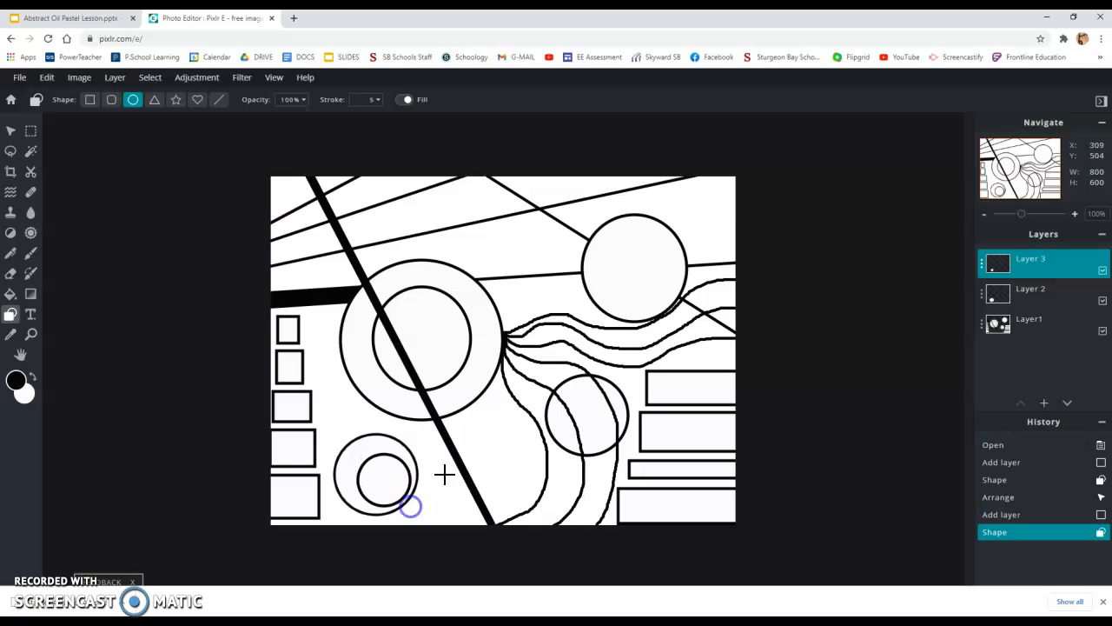
# - Enlarge the inner circle to about 119 by 118 px and centre it within the circle beside the squares
pyautogui.click(12, 136)
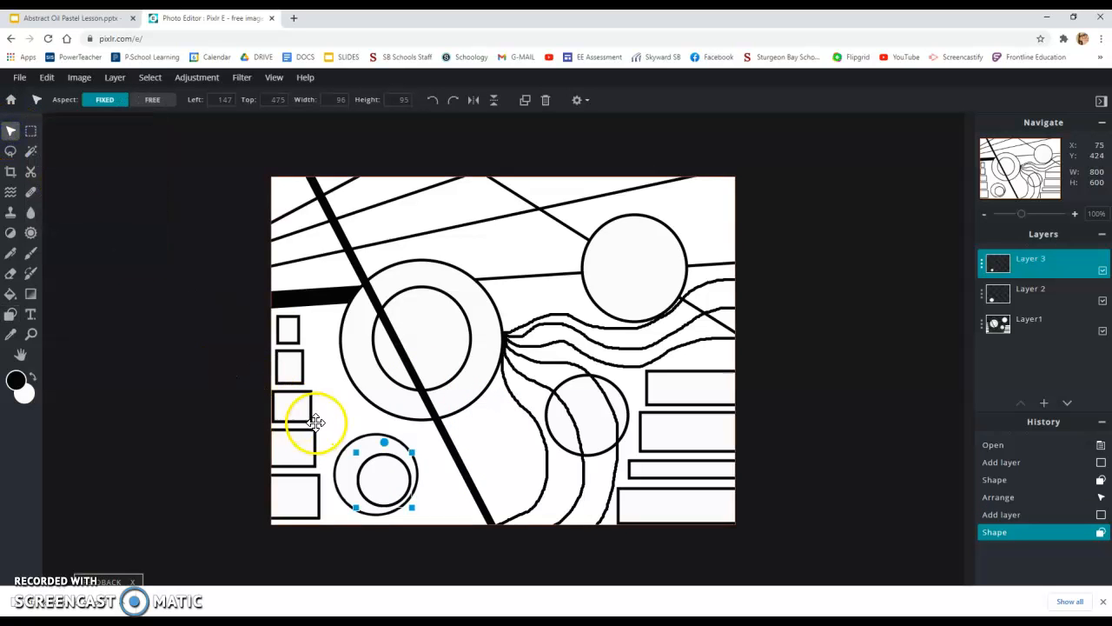
pyautogui.moveTo(385, 490); pyautogui.dragTo(388, 457)
pyautogui.click(422, 457)
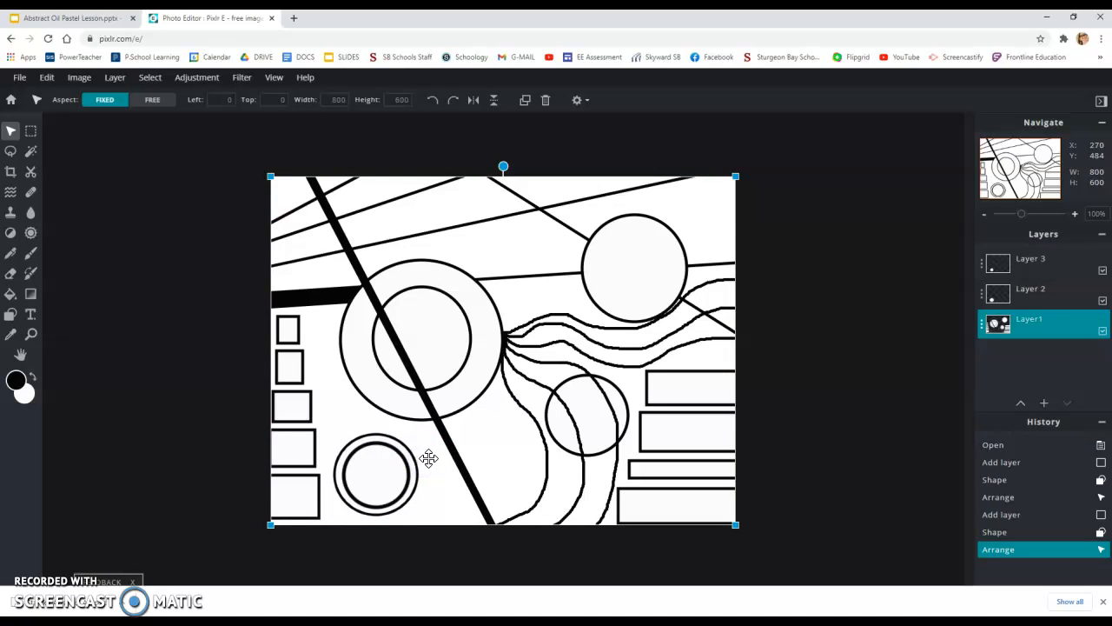
pyautogui.click(360, 472)
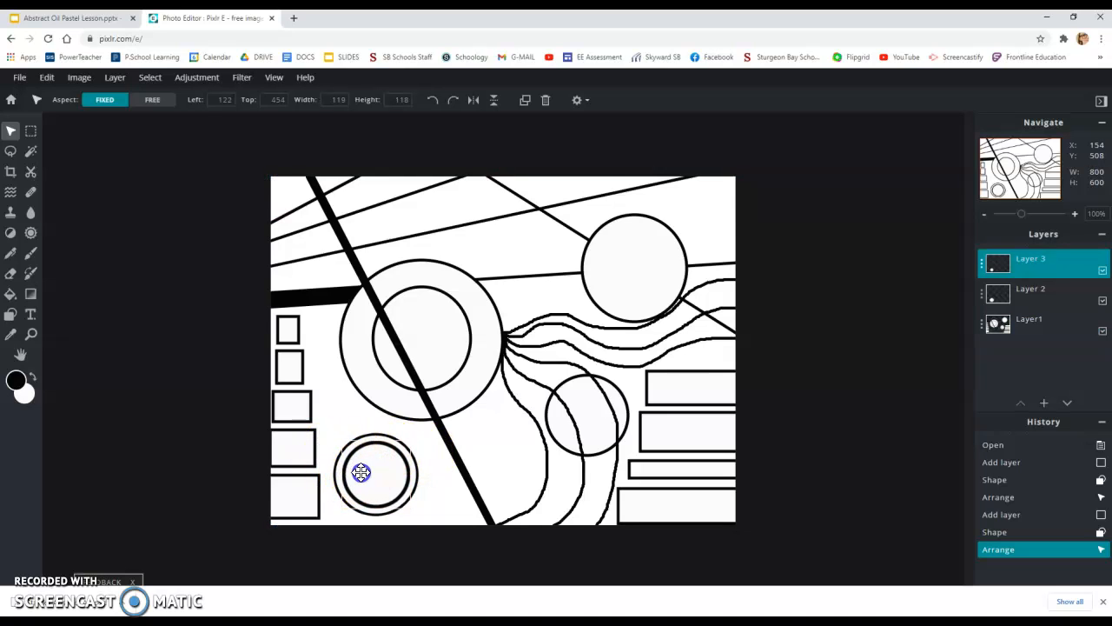
pyautogui.moveTo(370, 471); pyautogui.dragTo(370, 472)
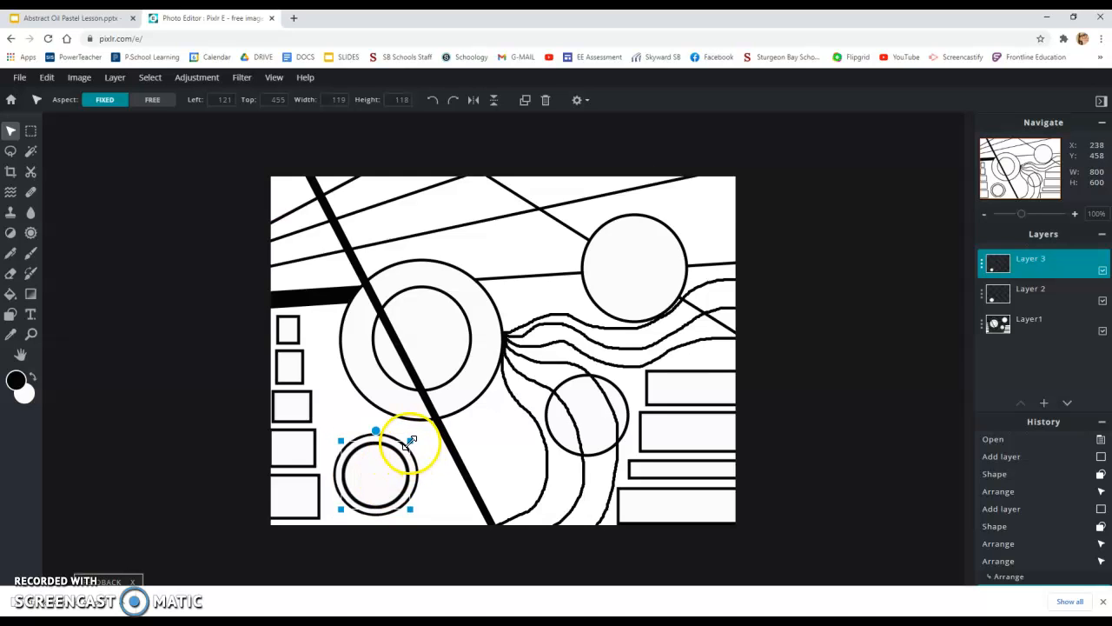
pyautogui.moveTo(411, 441); pyautogui.dragTo(386, 472)
pyautogui.click(216, 408)
# - Download the layered artwork as a PXD file and dismiss the save dialog
pyautogui.click(20, 80)
pyautogui.click(23, 78)
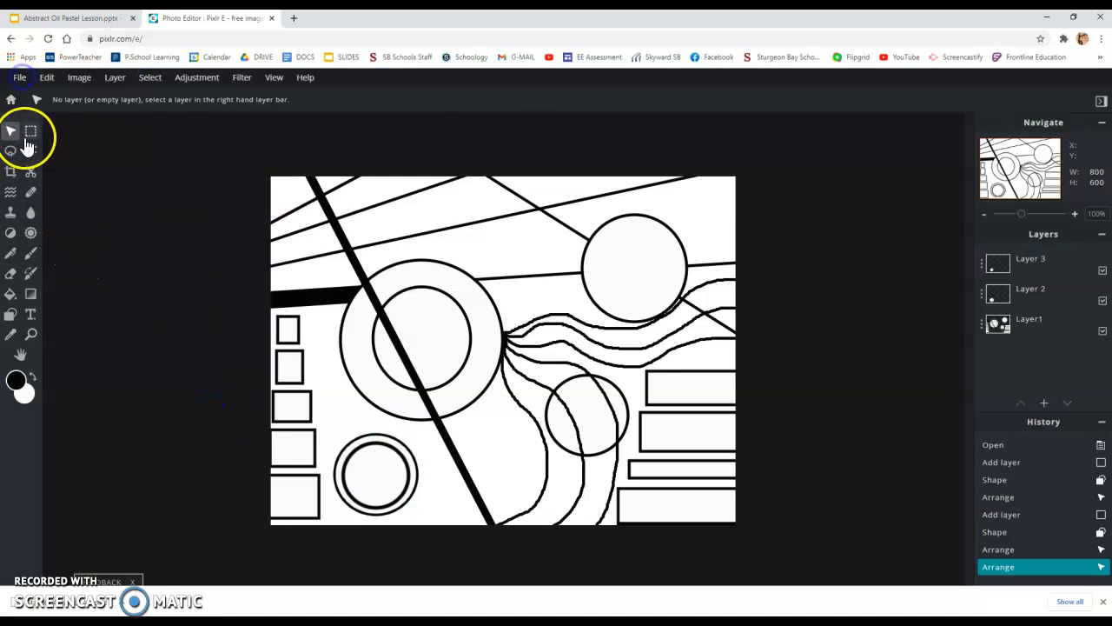
pyautogui.click(19, 77)
pyautogui.click(29, 170)
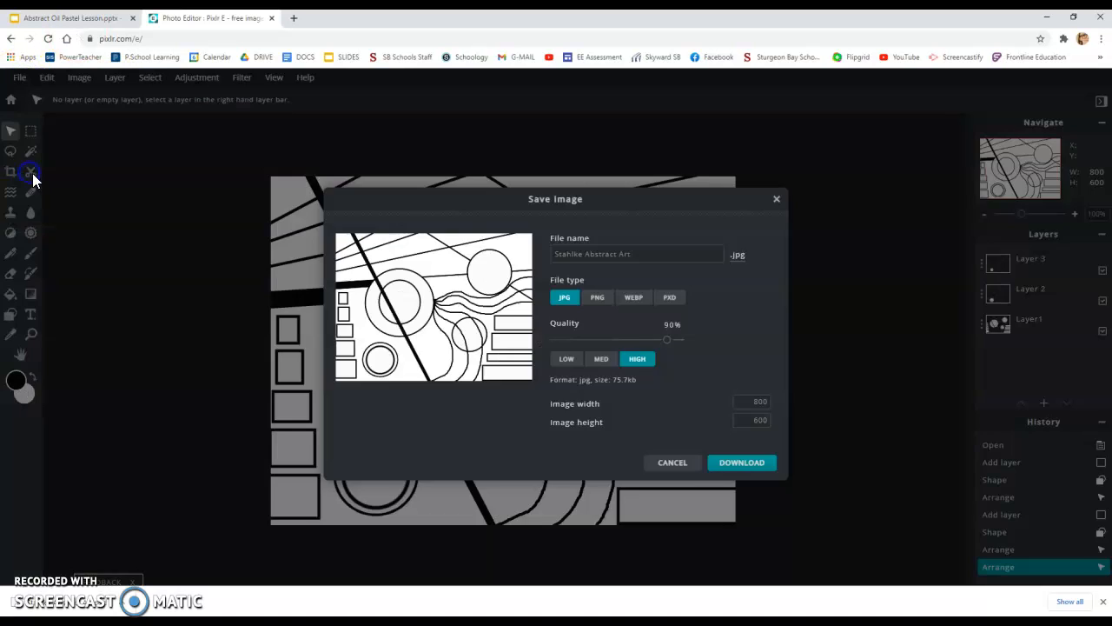
pyautogui.click(671, 299)
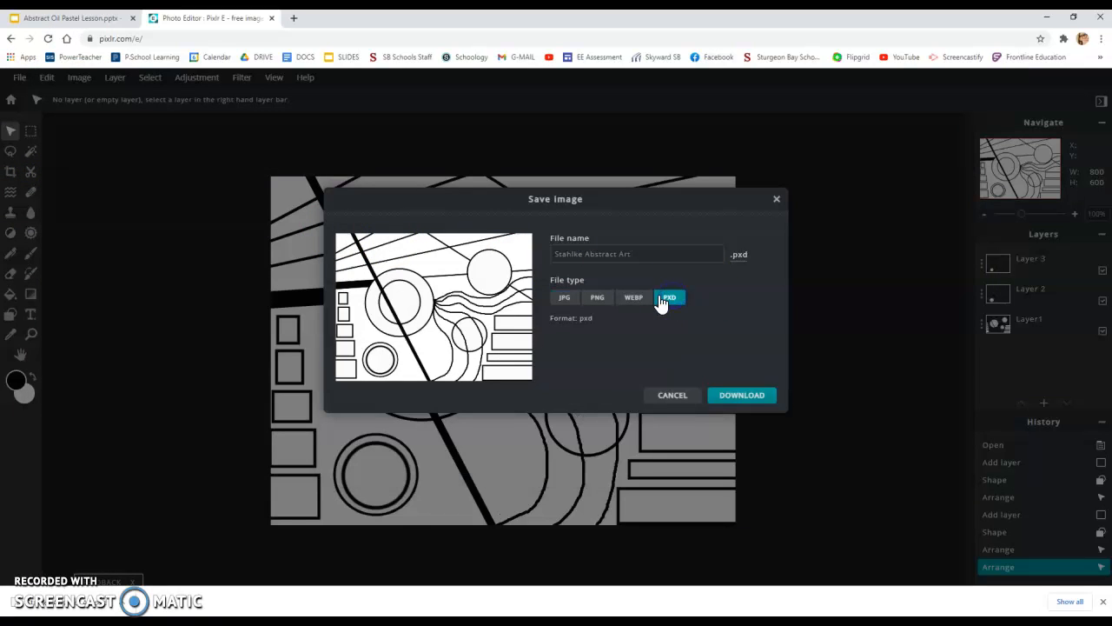
pyautogui.click(770, 402)
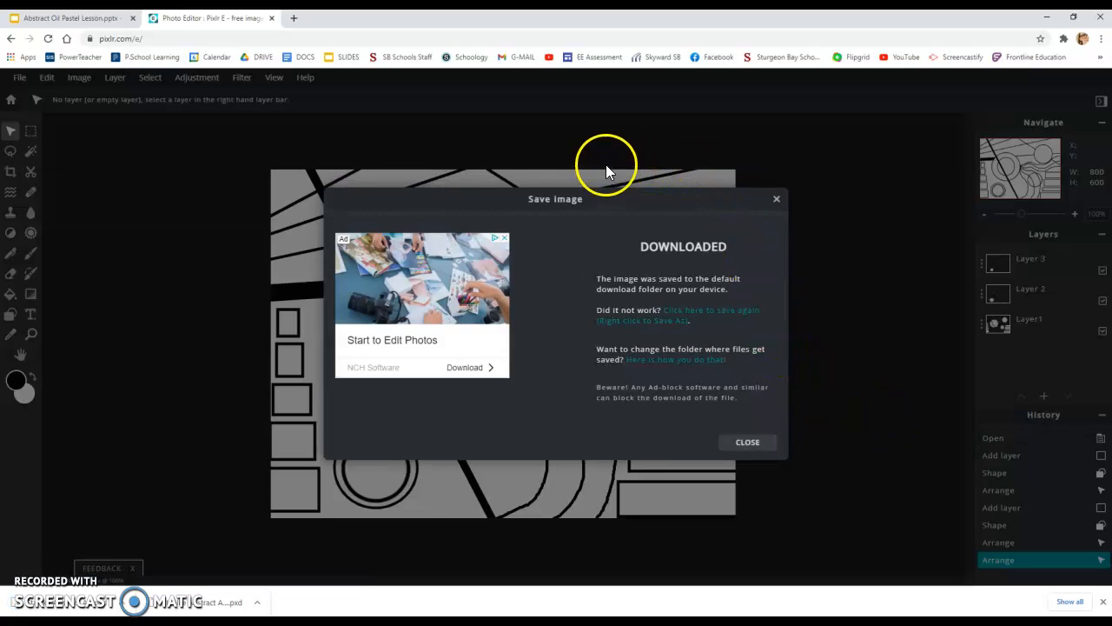
pyautogui.click(776, 200)
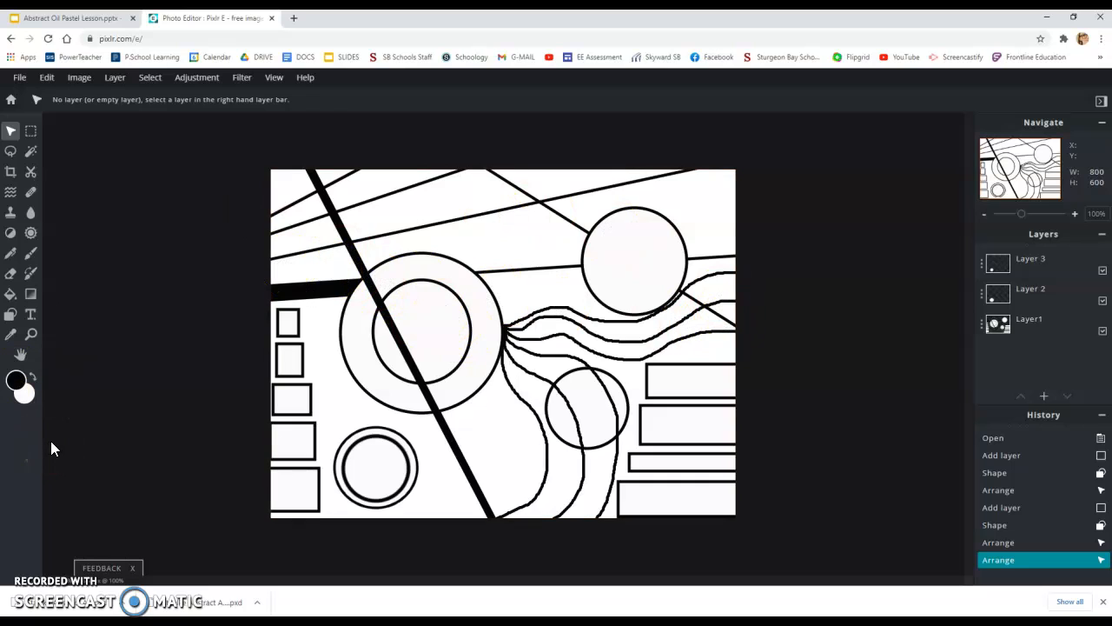
pyautogui.click(26, 593)
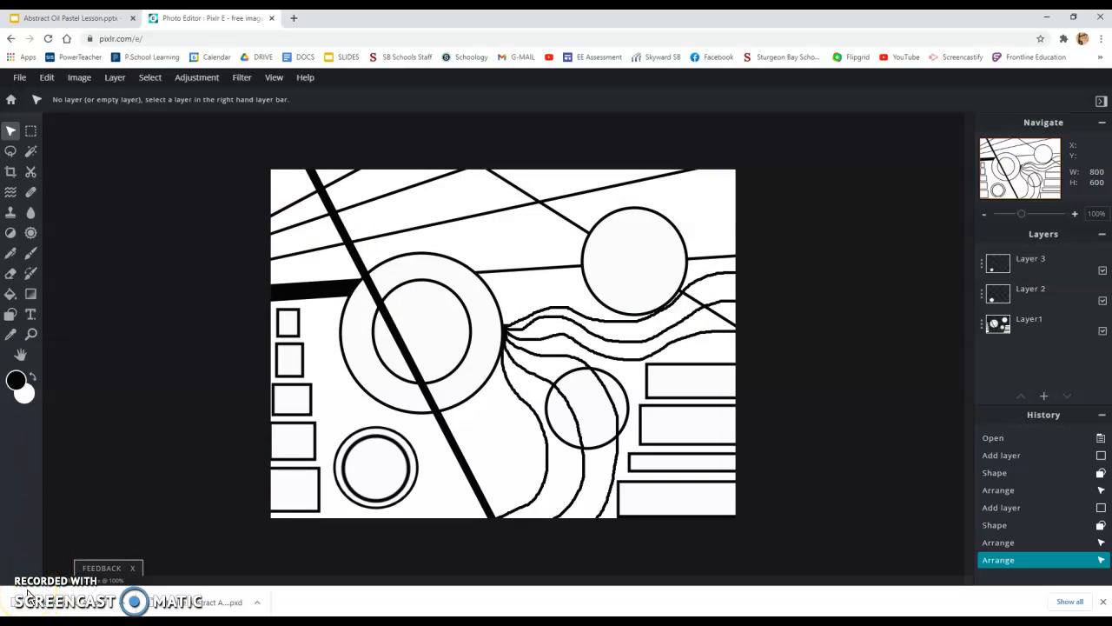